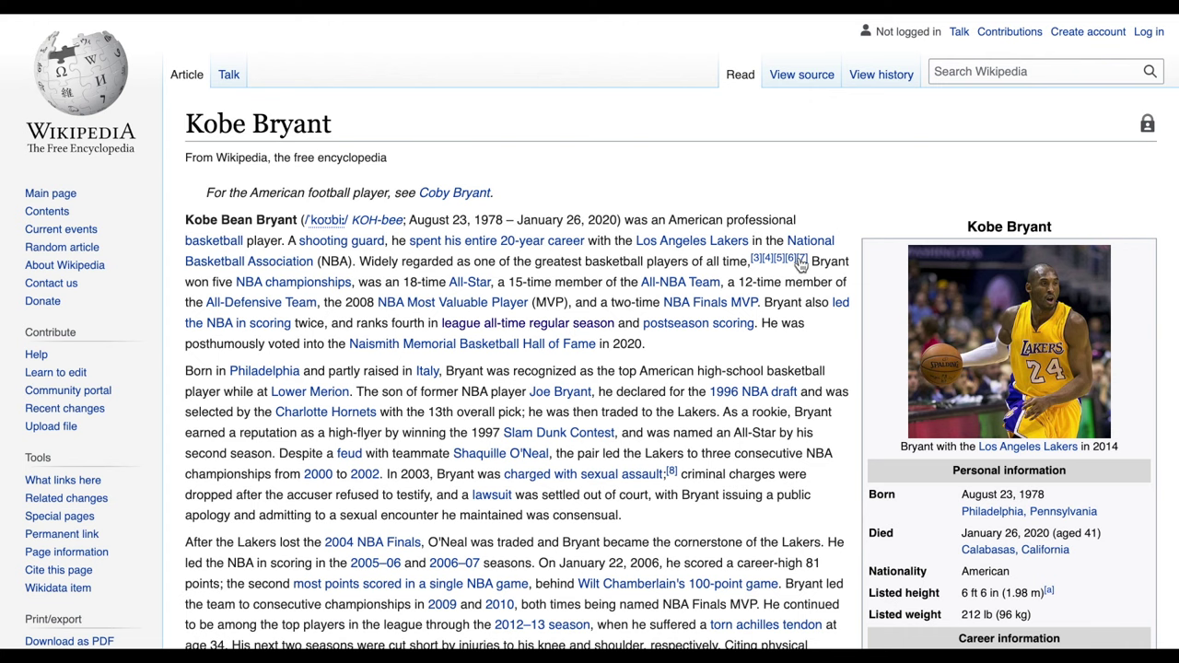
mouse_move(800, 261)
scroll(903, 262, "down", 3)
scroll(904, 262, "down", 4)
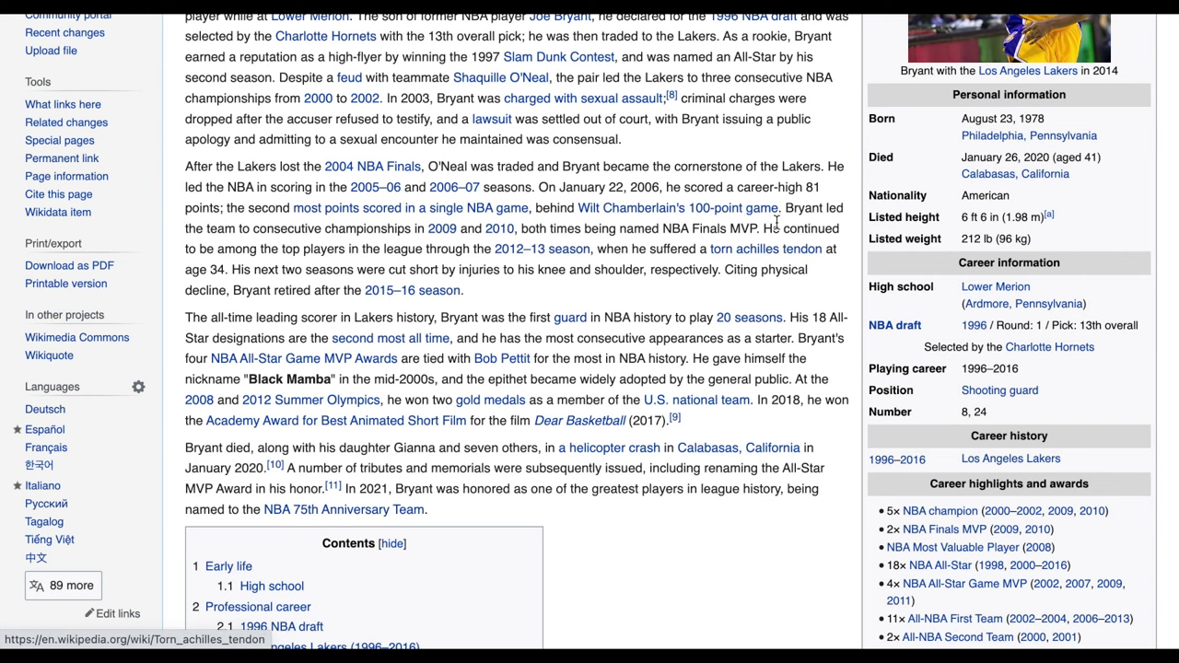
scroll(777, 222, "up", 5)
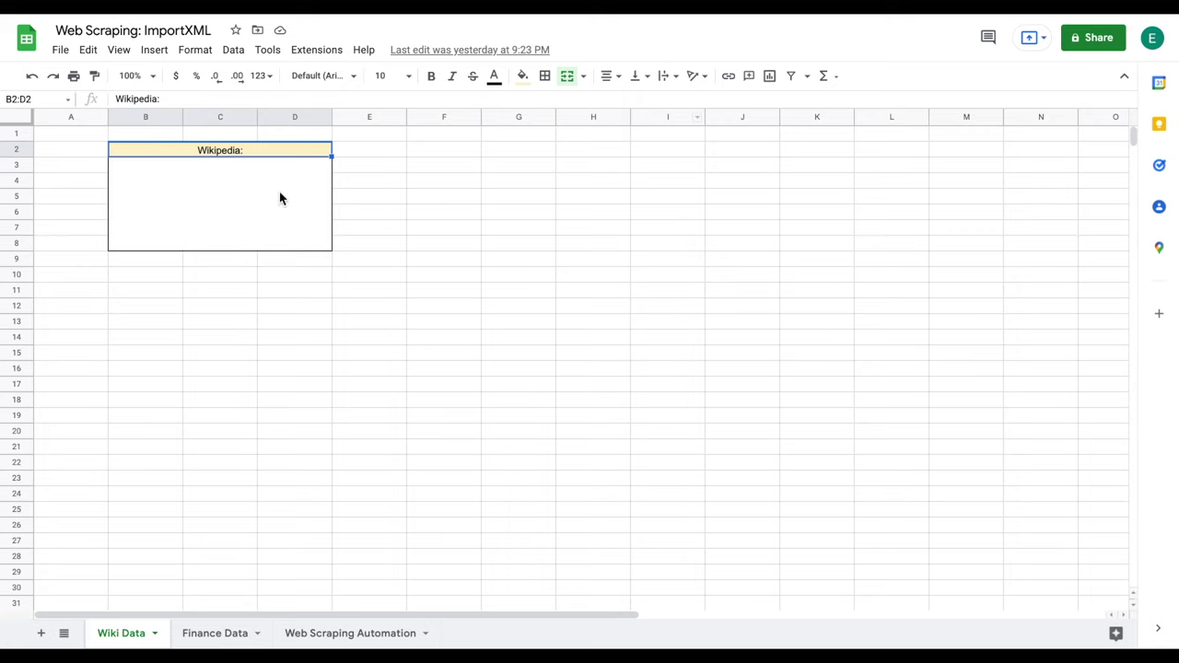
left_click(258, 205)
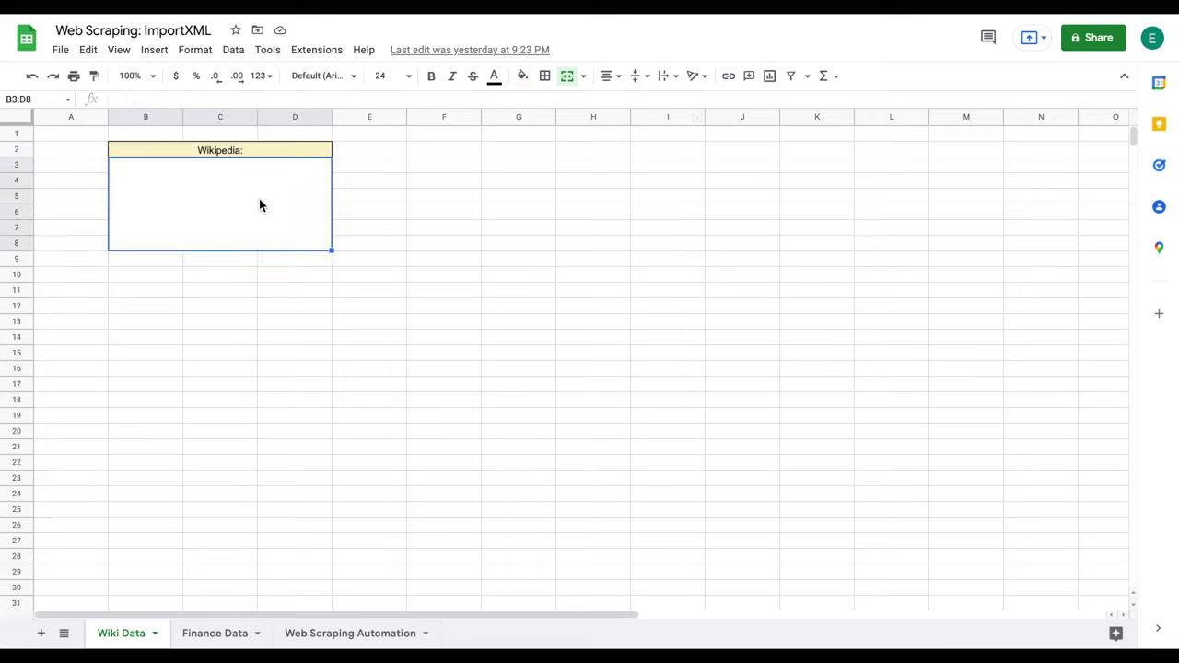
type("=")
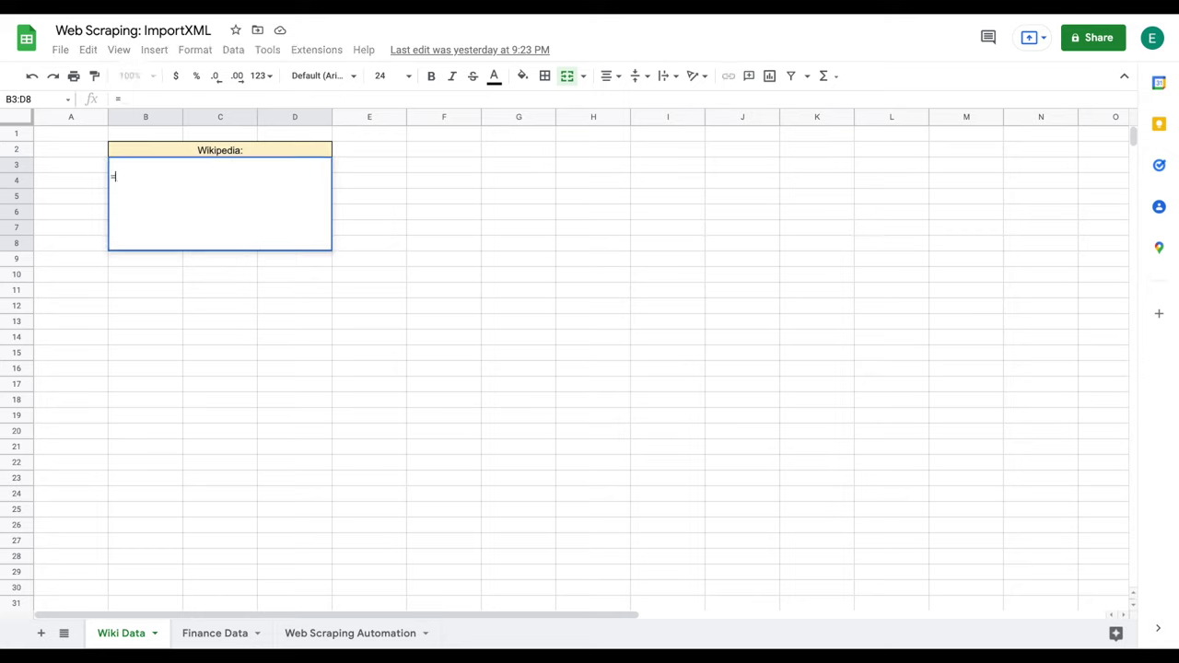
type("import")
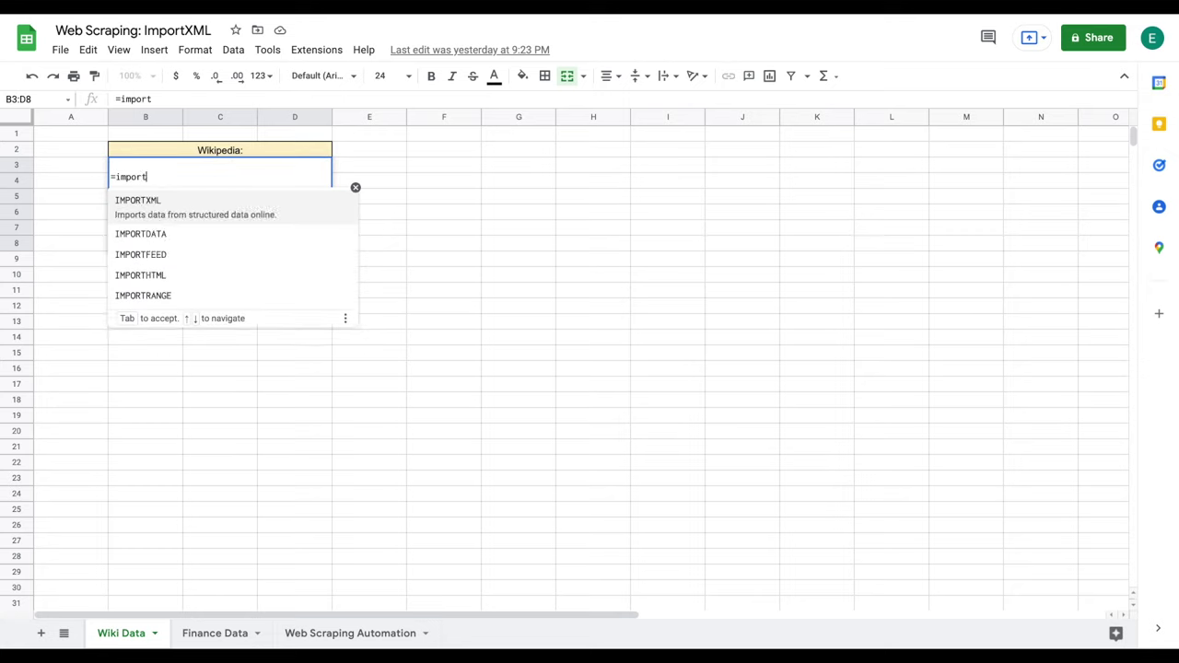
type("xml")
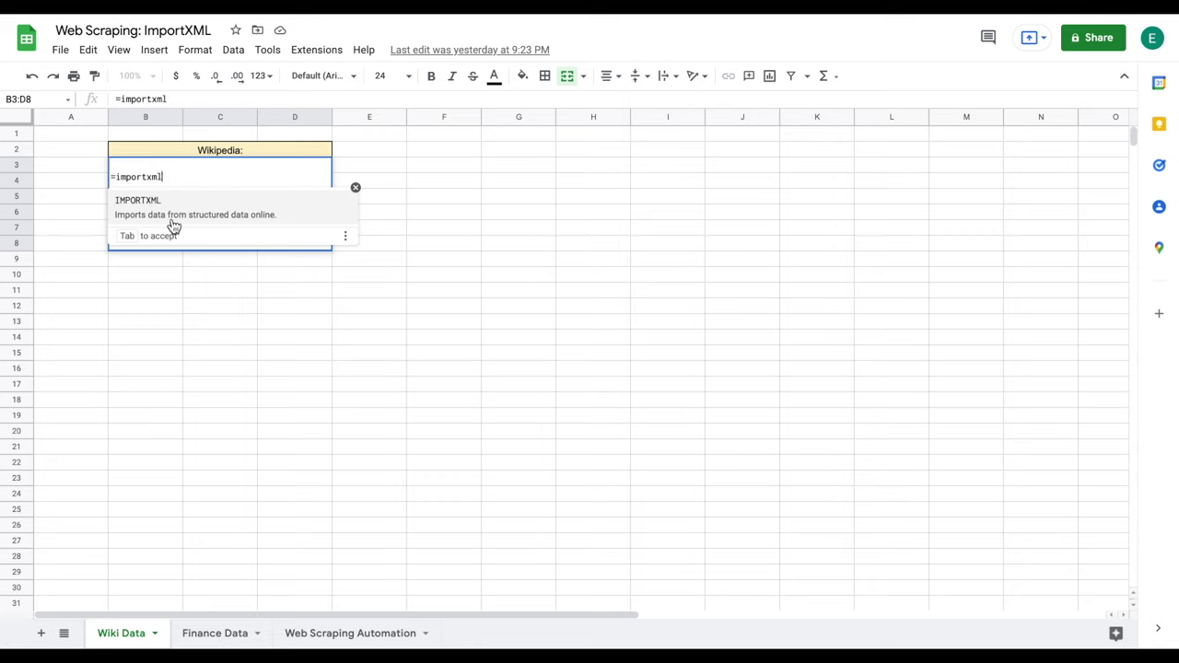
left_click(298, 214)
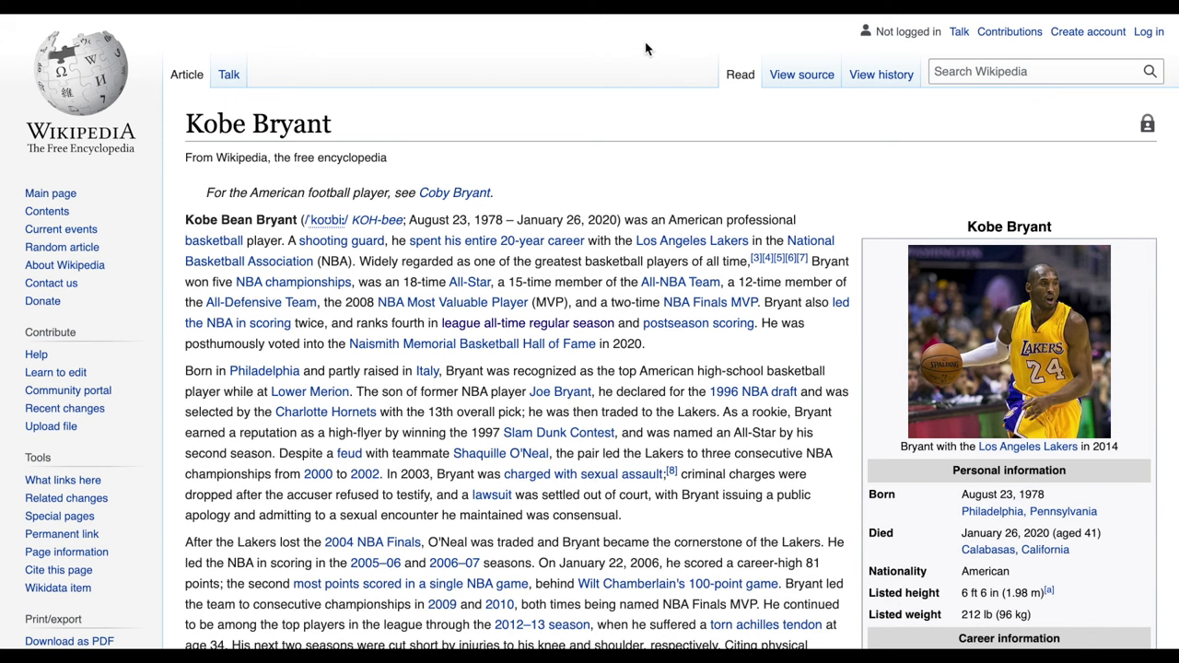
key("ctrl+shift+Tab")
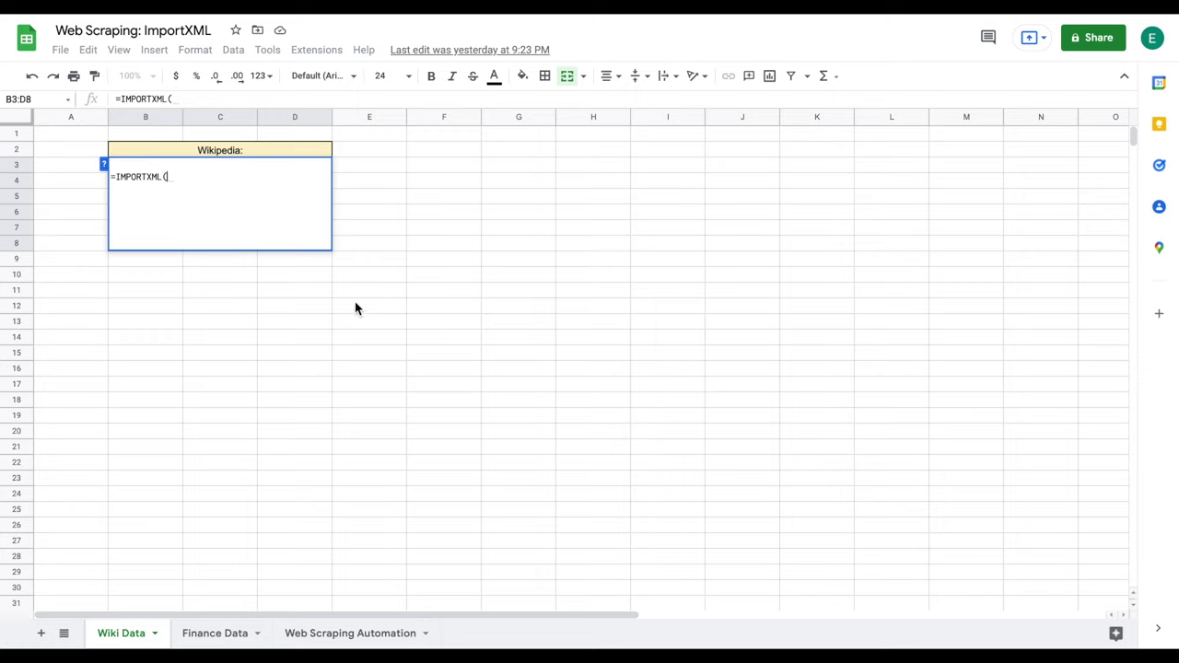
type("\"")
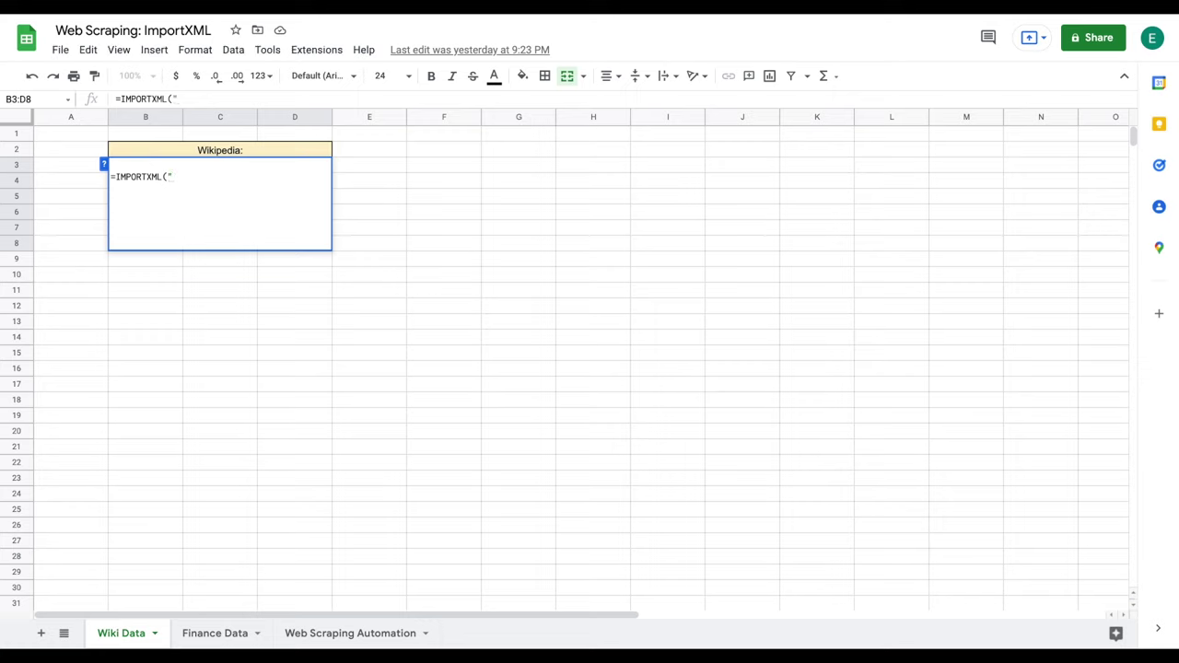
type("https://en.wikipedia.org/wiki/Kobe_Bryant")
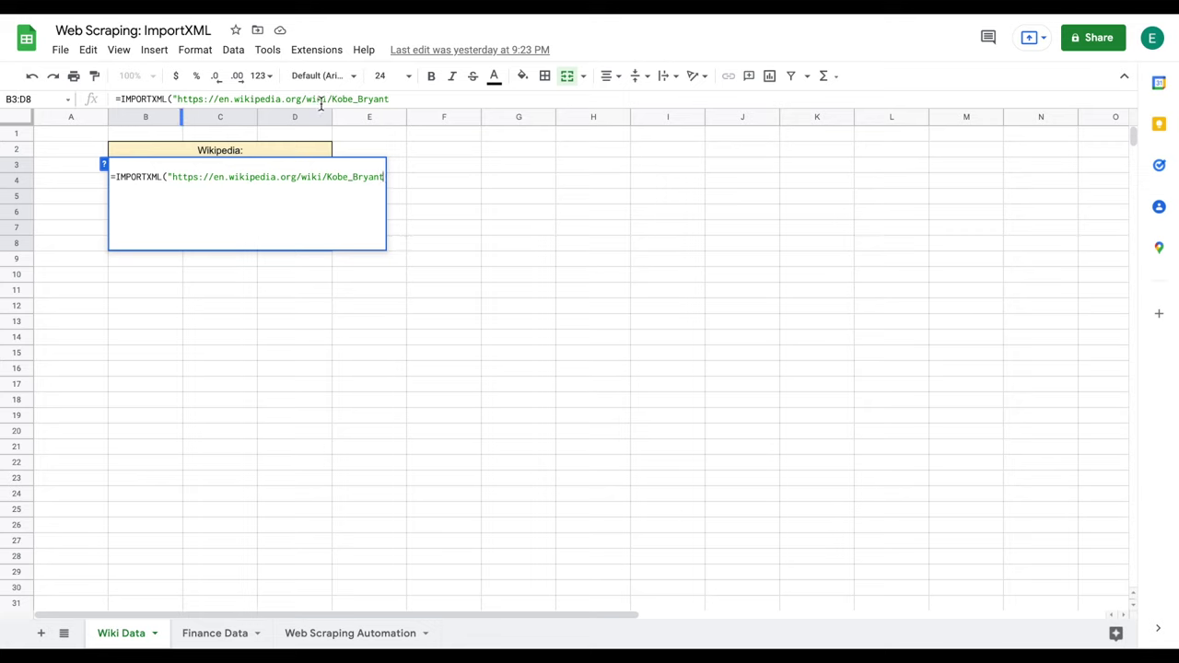
left_click(405, 100)
type("\"")
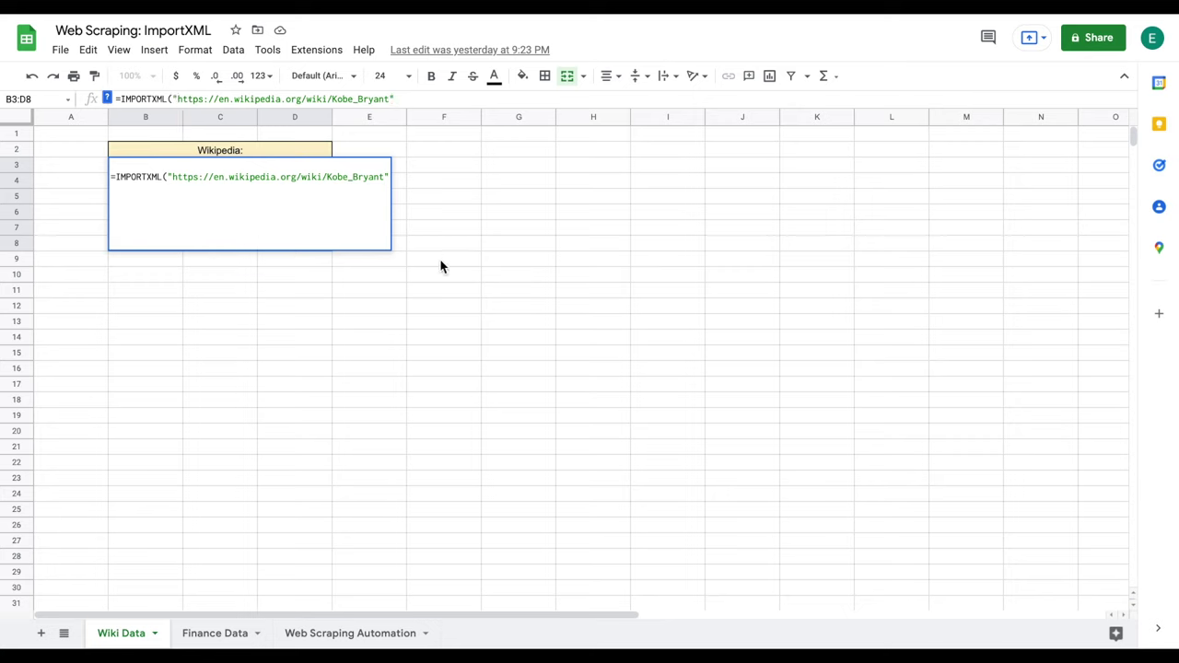
type(",")
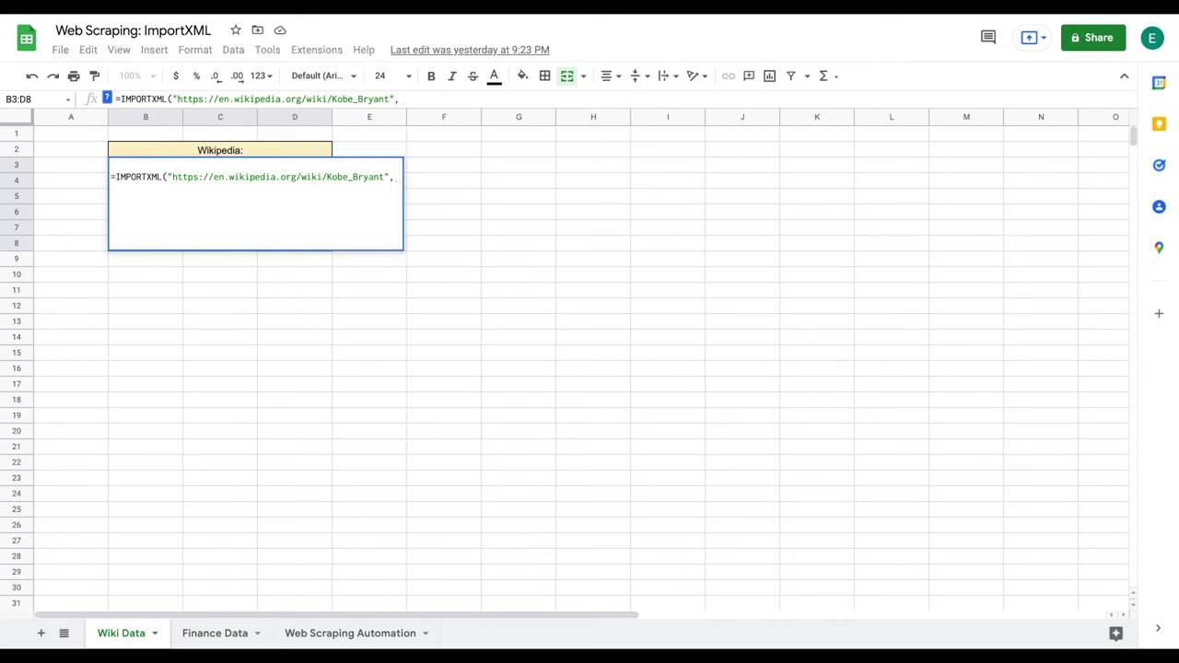
Step: On the Kobe Bryant Wikipedia page, inspect the infobox's jersey Number value and copy its element's full XPath
key("ctrl+Tab")
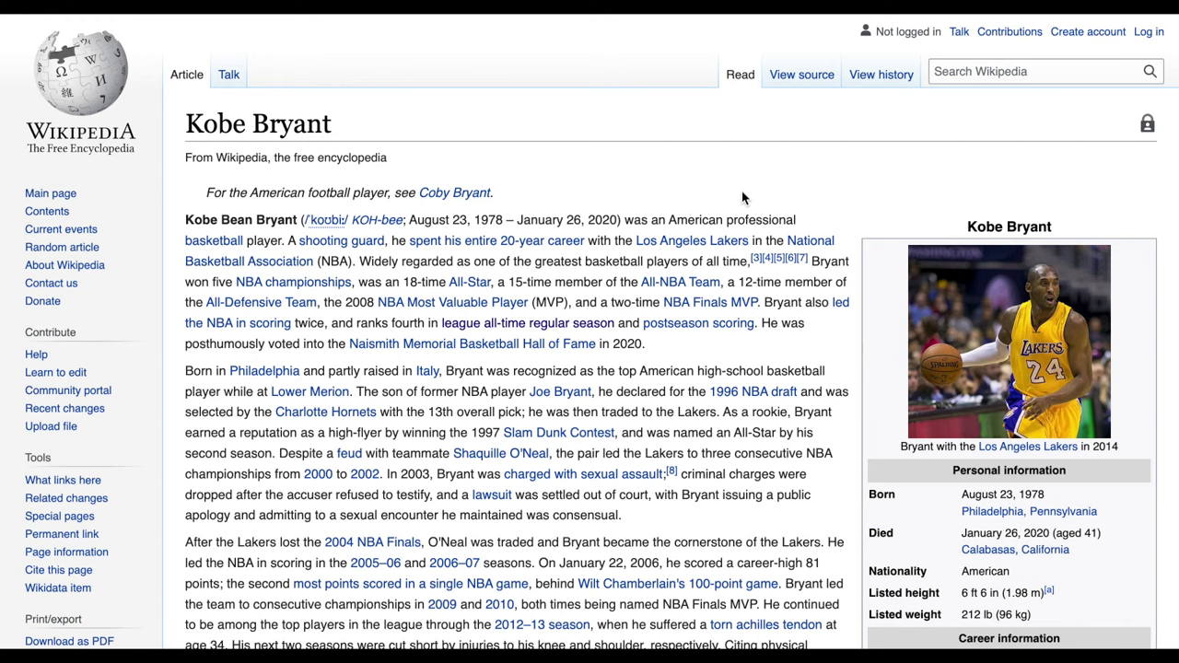
scroll(847, 221, "down", 5)
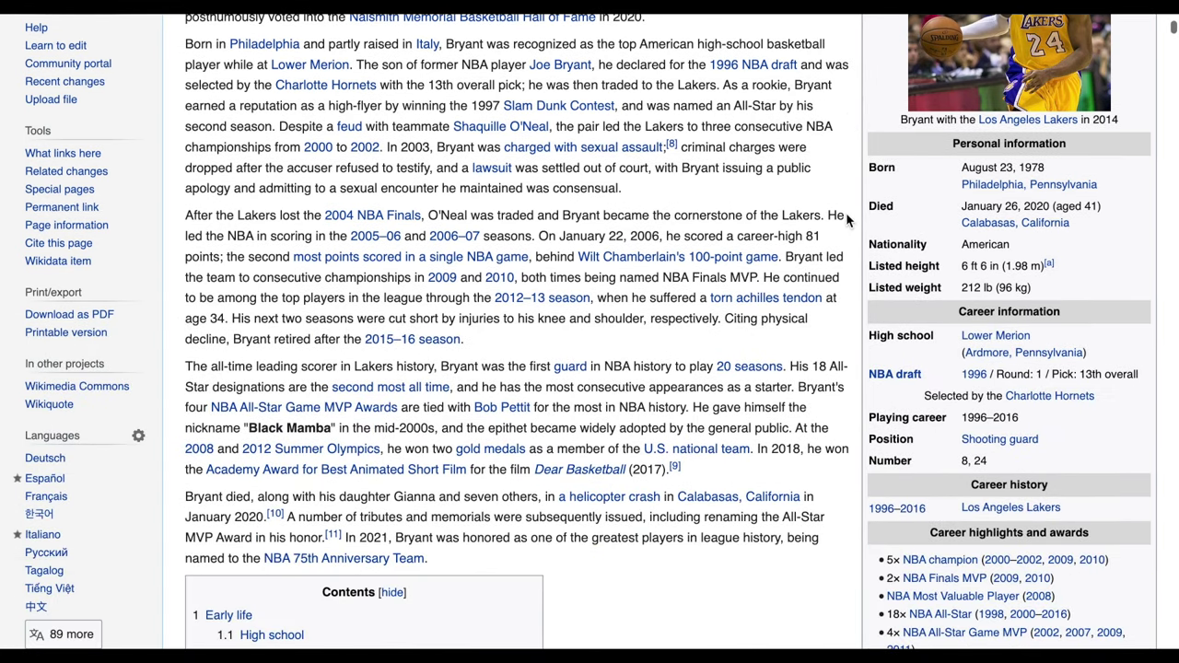
right_click(975, 460)
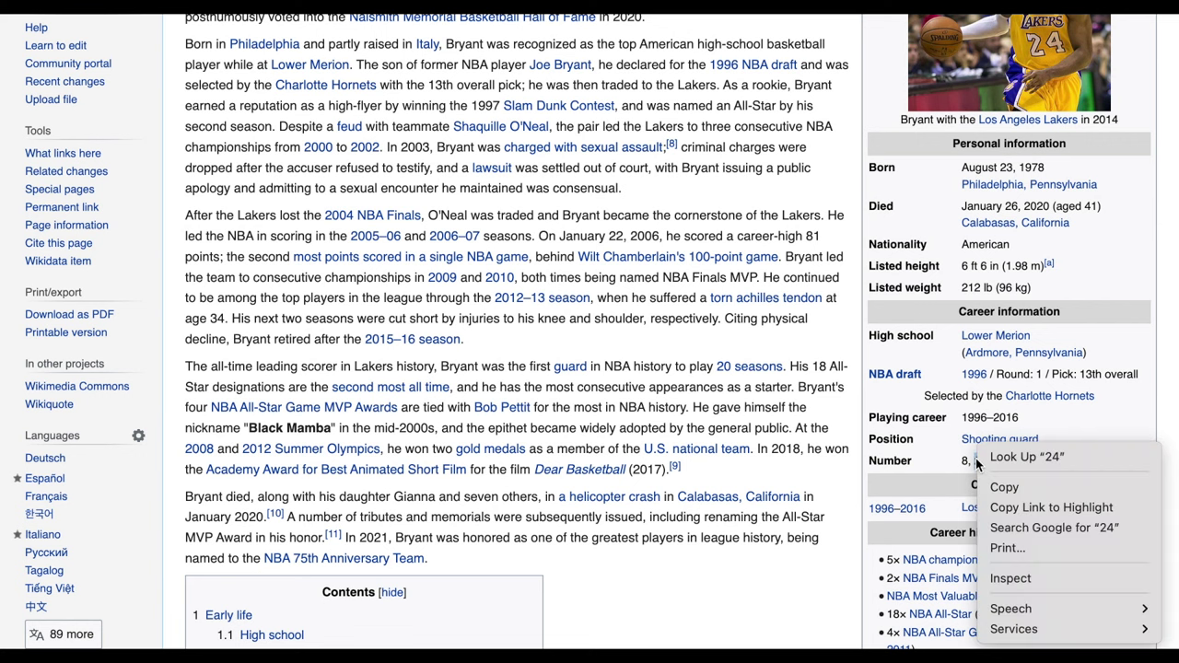
left_click(1043, 578)
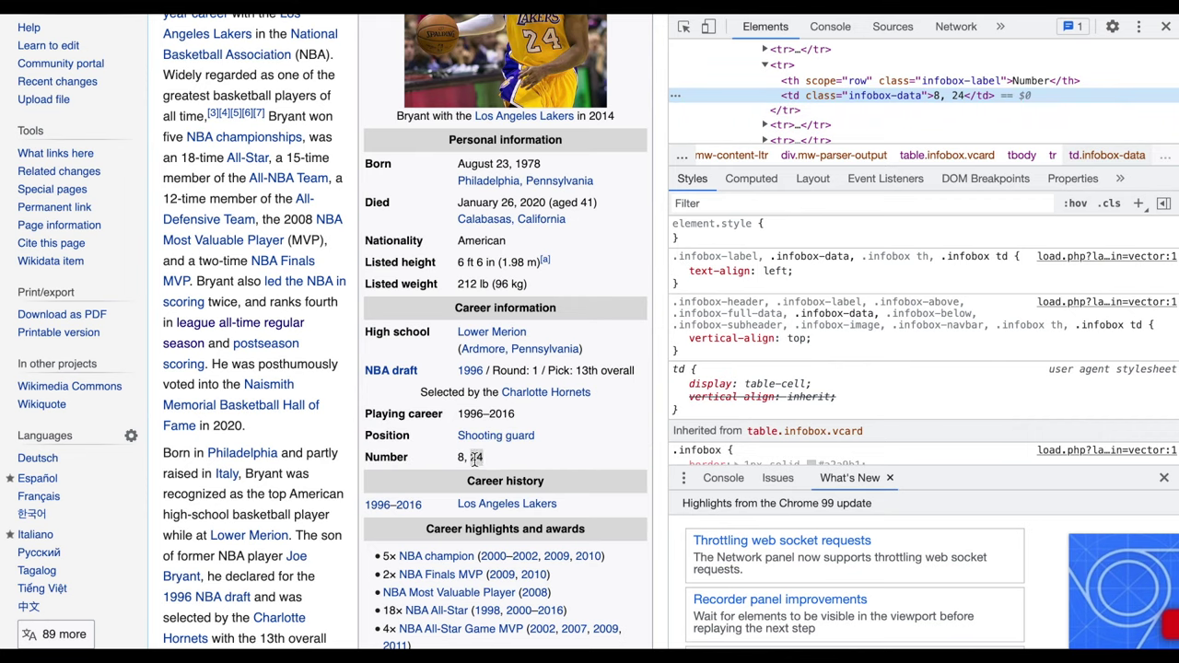
right_click(828, 101)
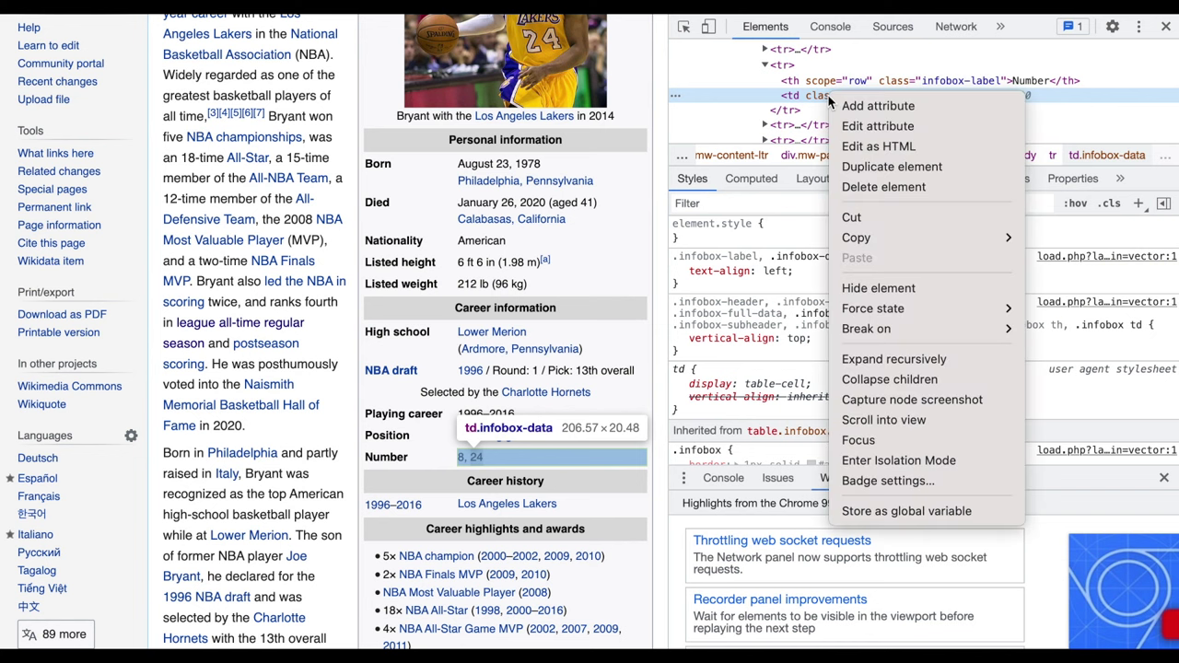
mouse_move(931, 236)
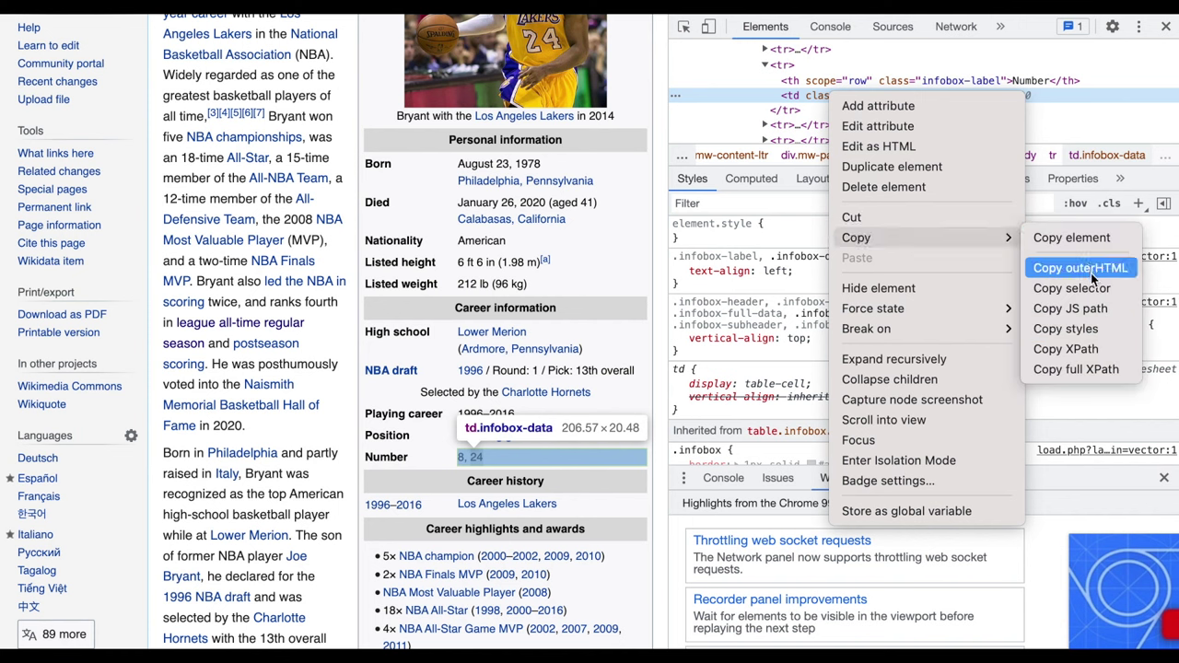
left_click(1068, 369)
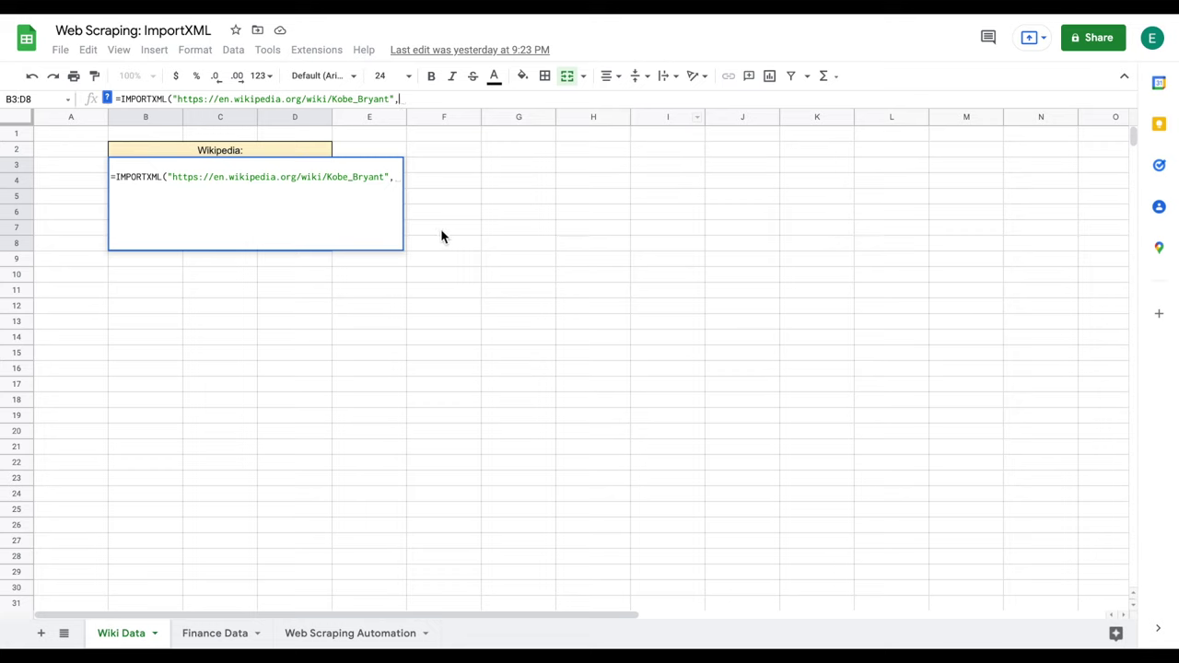
Step: Complete the IMPORTXML formula in the Wiki Data sheet with the copied full XPath in quotes as its second argument
type("\"")
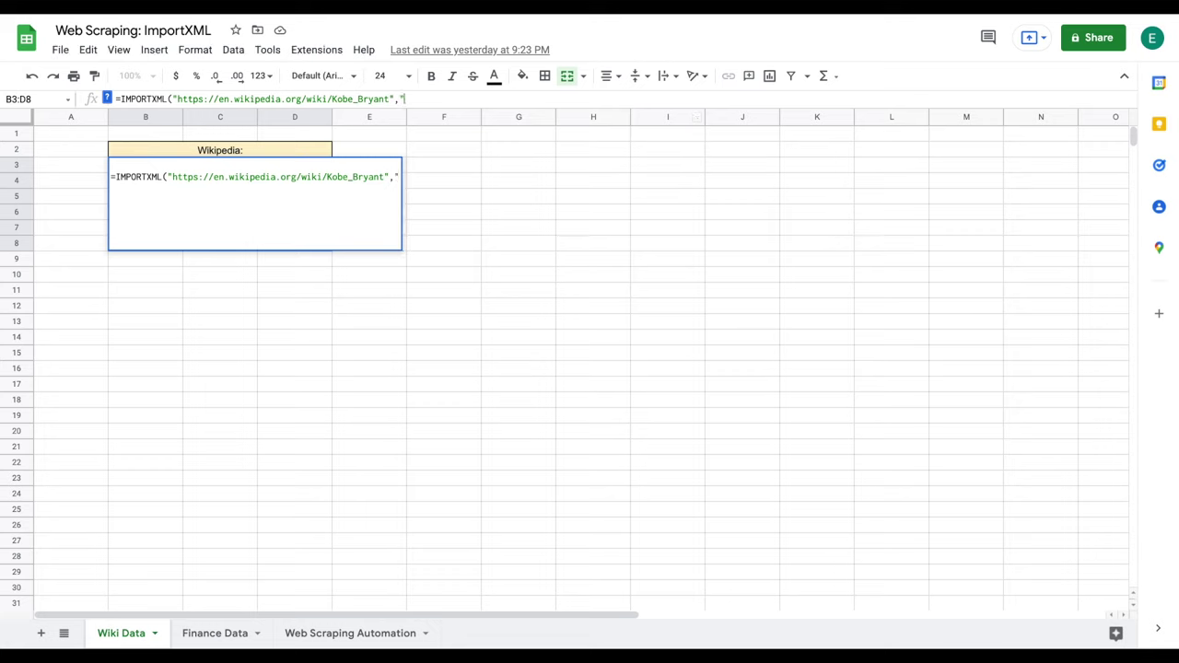
key("ctrl+v")
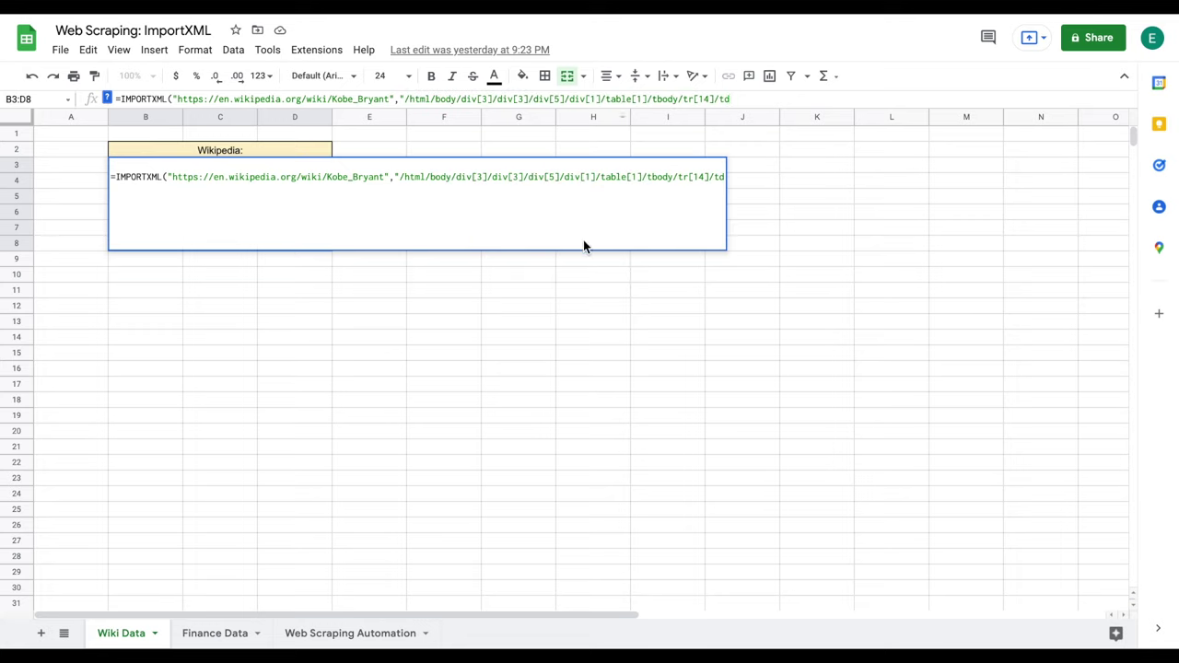
type("\")")
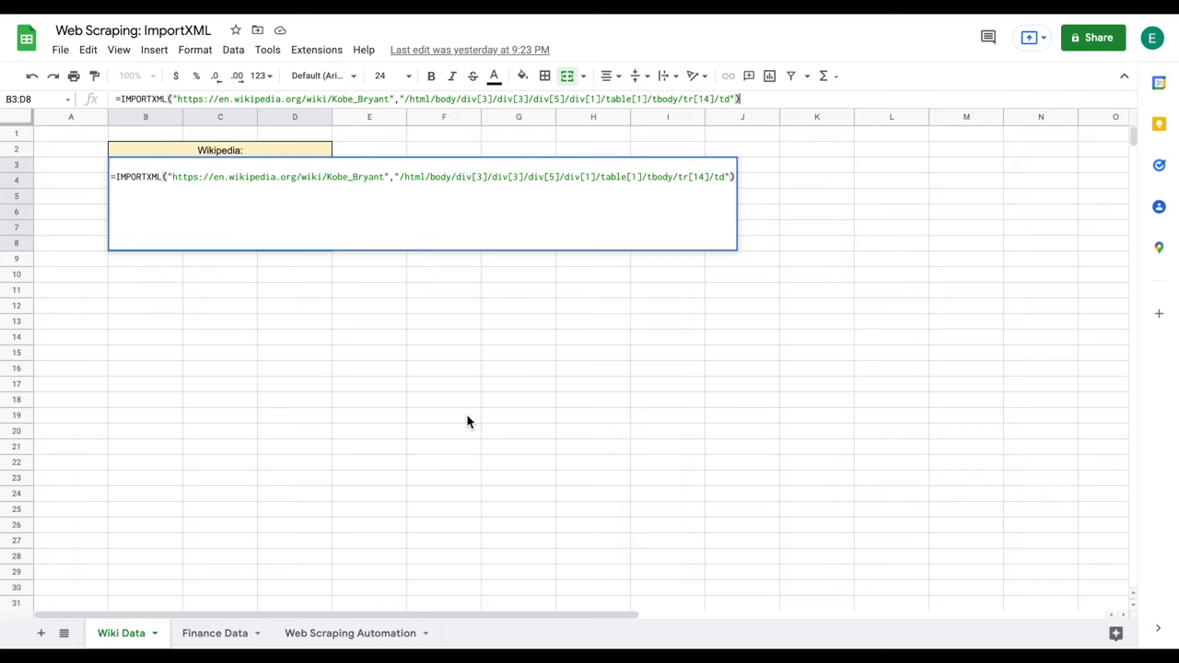
key("Return")
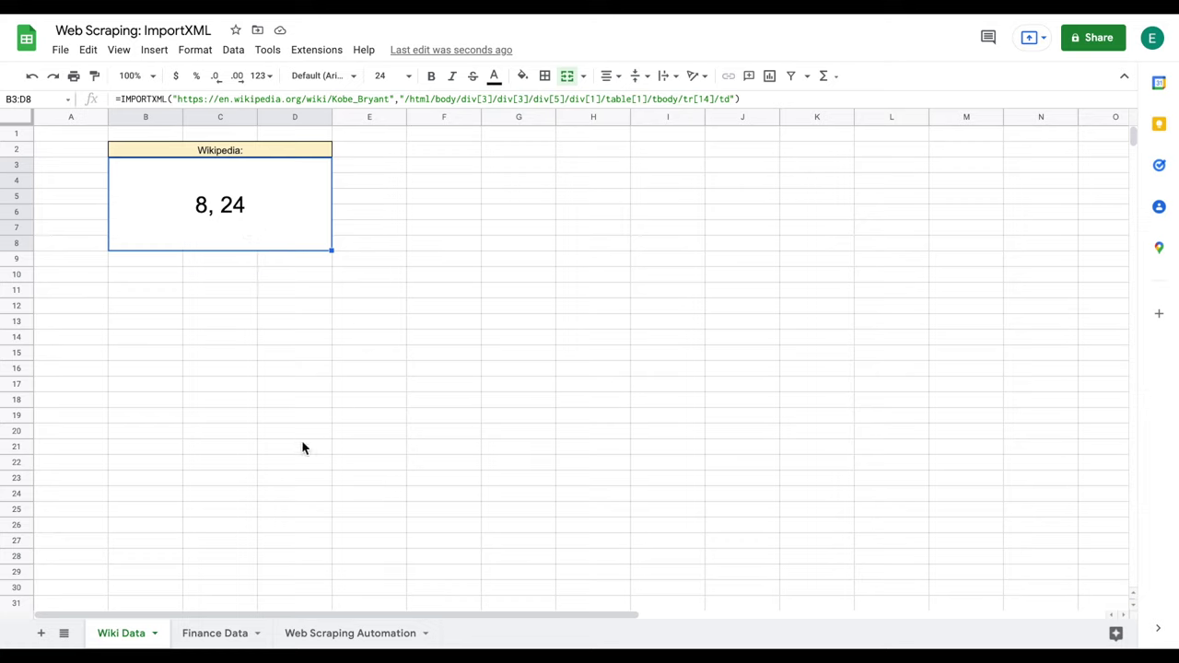
left_click(213, 634)
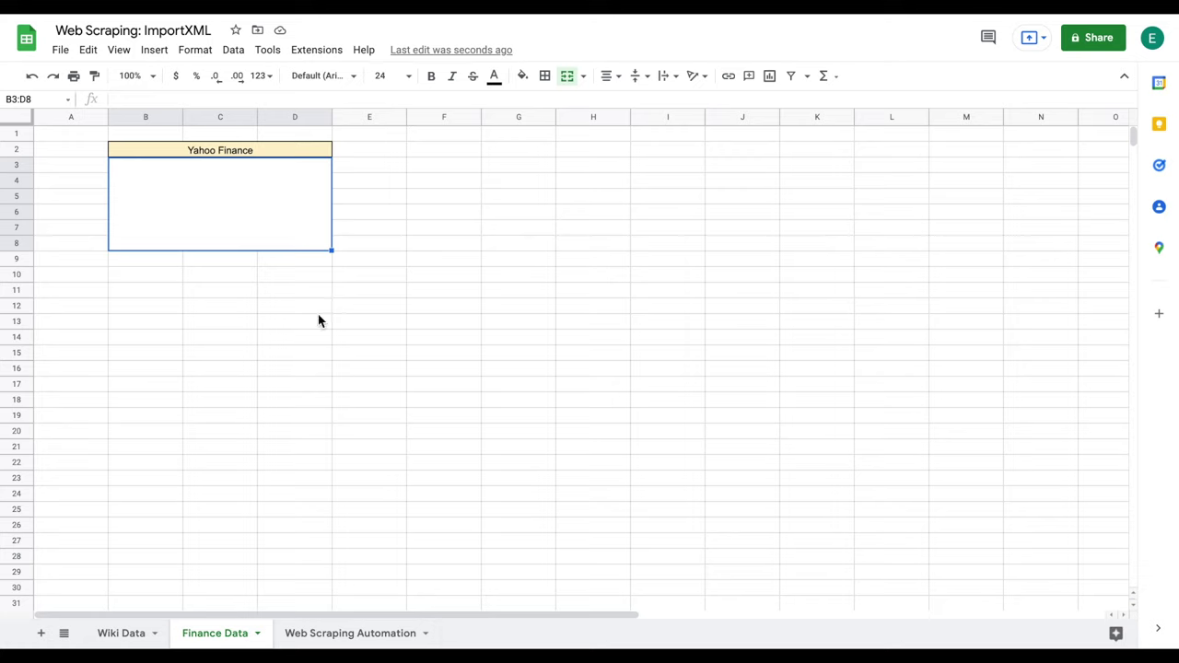
type("=im")
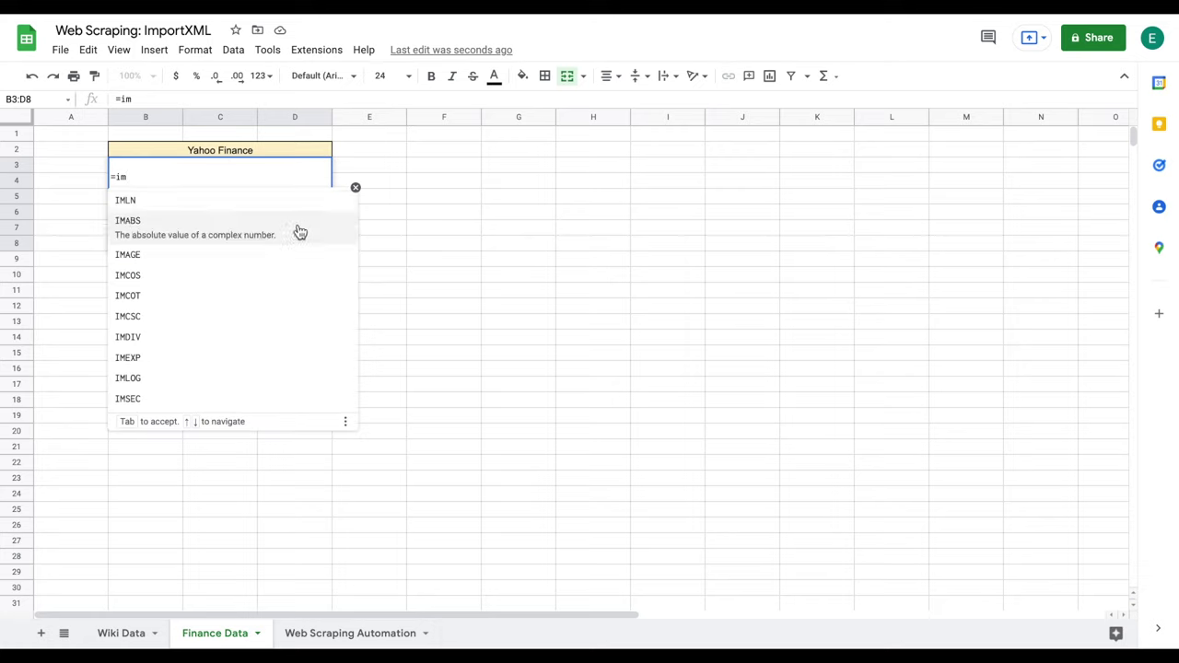
type("por")
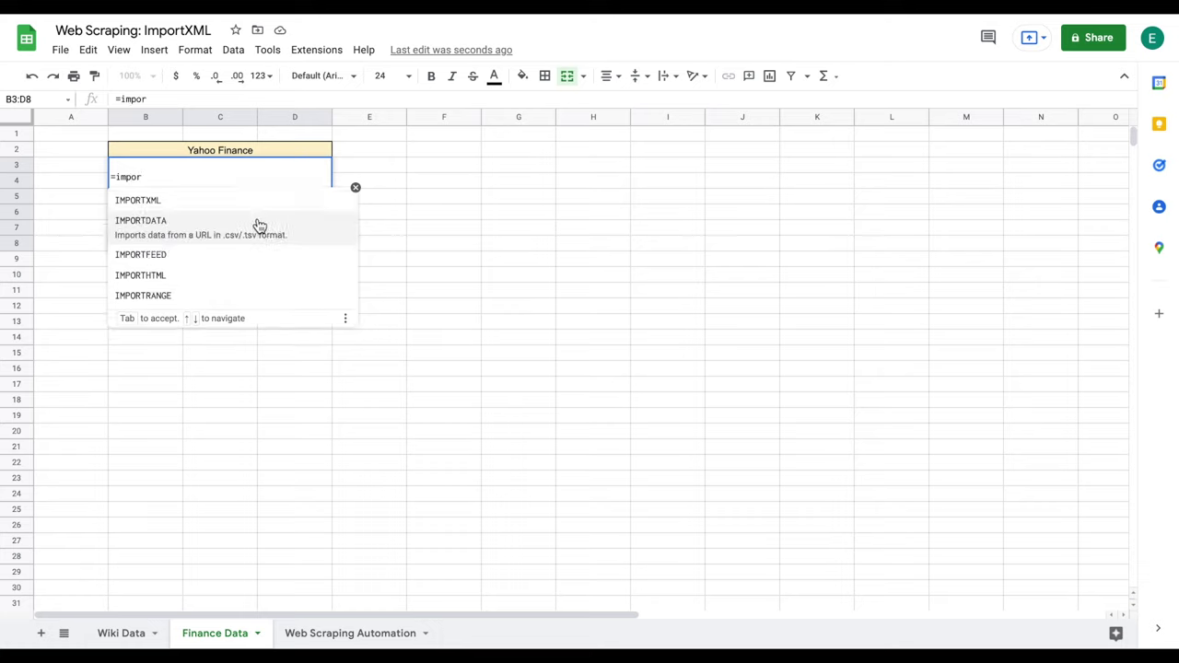
left_click(245, 209)
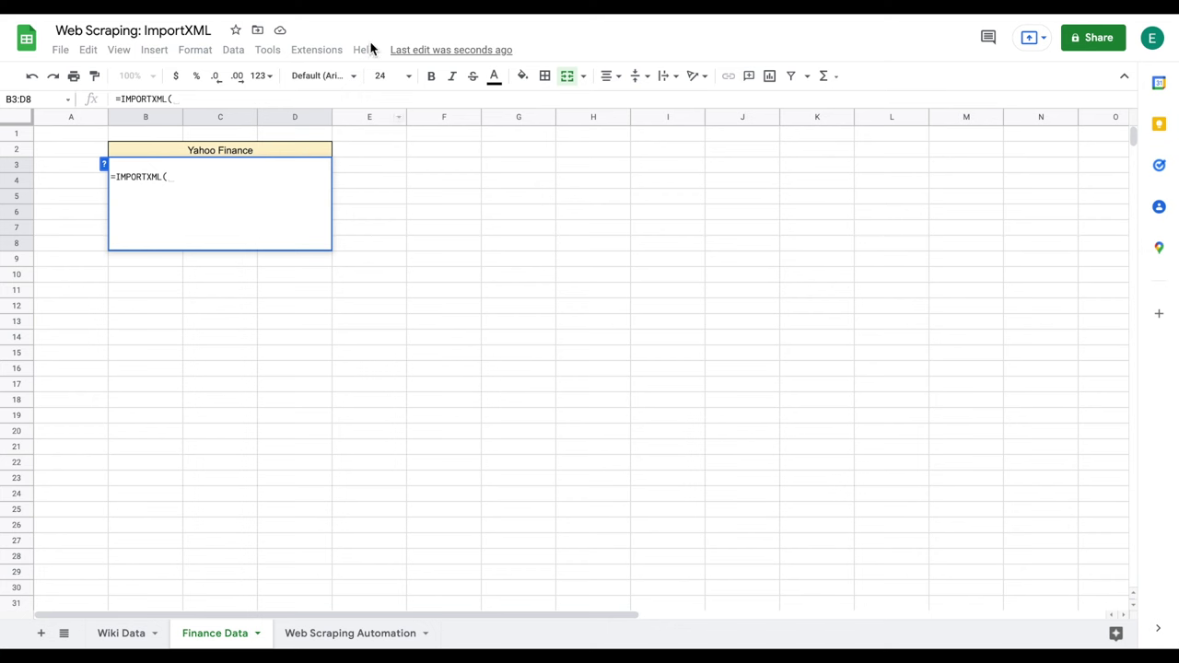
key("ctrl+Tab")
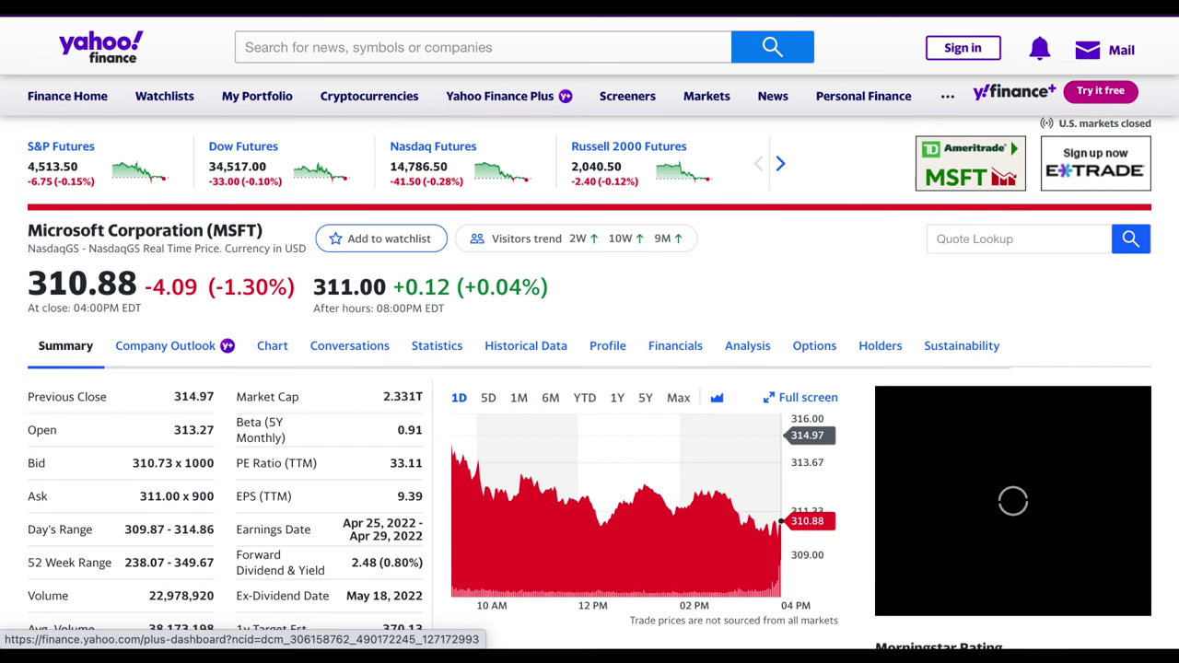
key("ctrl+shift+Tab")
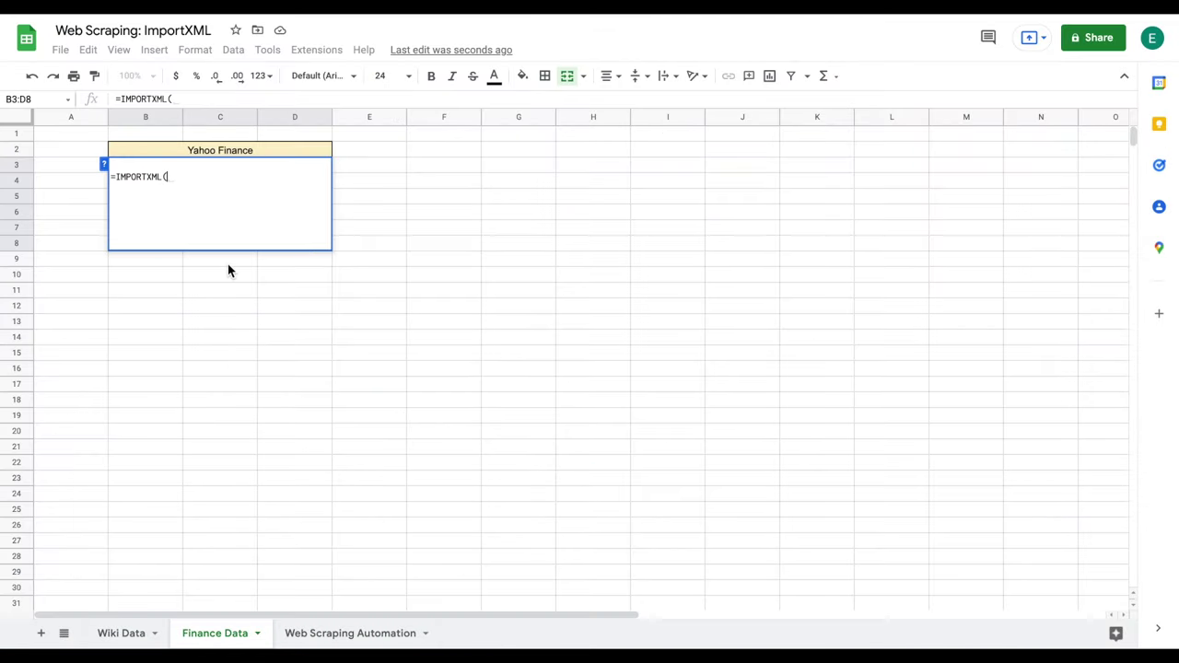
type("\"")
type("https://finance.yahoo.com/quote/MSFT?p=MSFT&.tsrc=fin-srch")
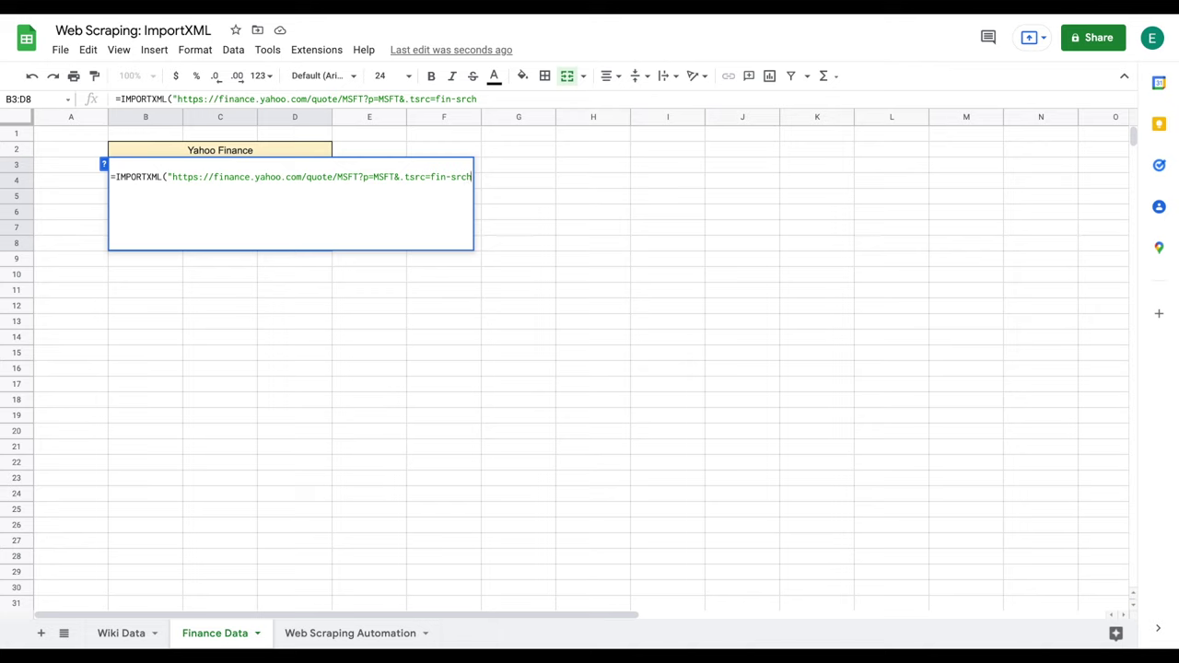
type("\"")
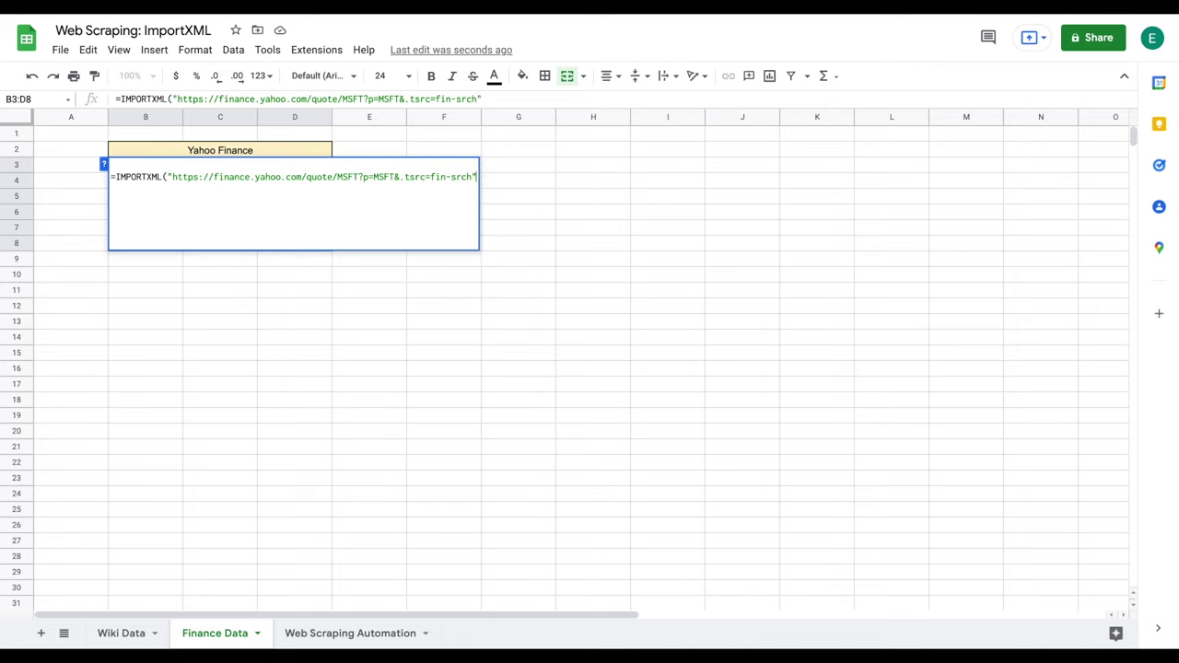
type(",")
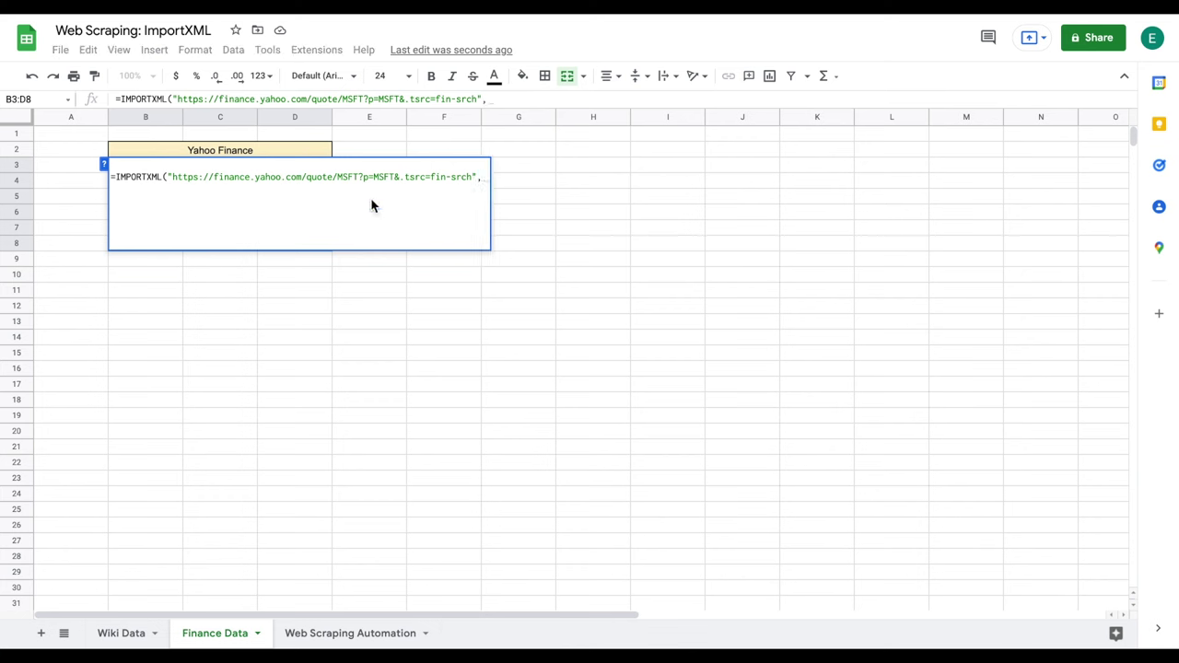
Step: On the Yahoo Finance MSFT quote page, inspect the main closing price and copy its element's full XPath
key("ctrl+Tab")
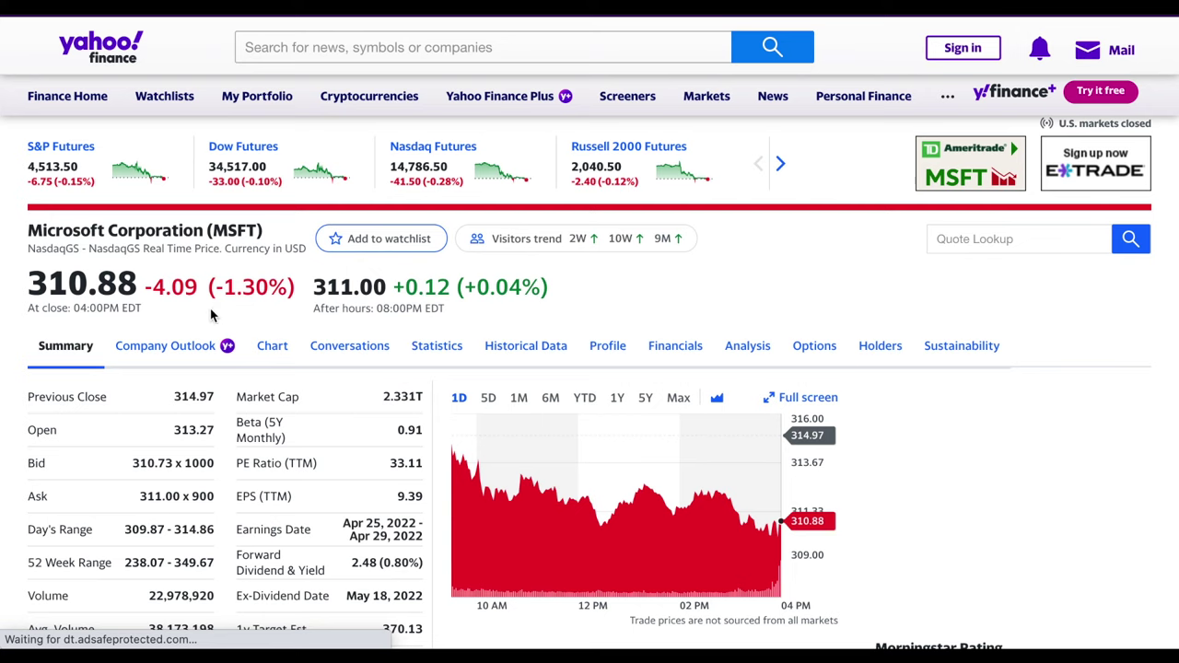
right_click(81, 288)
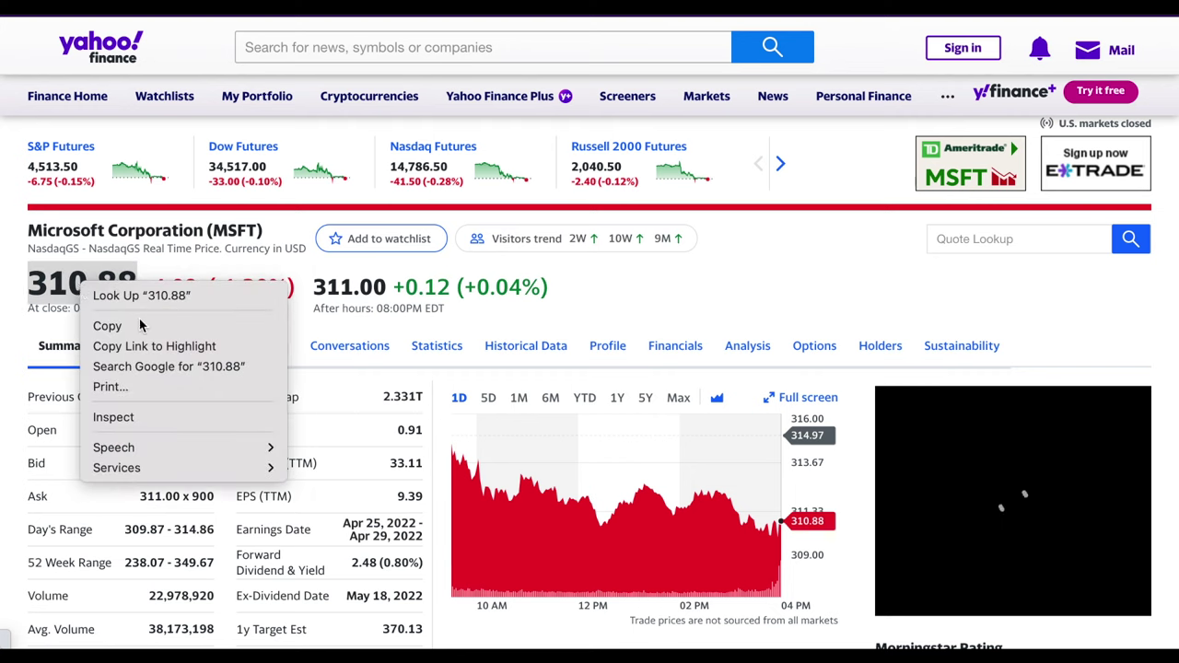
left_click(172, 422)
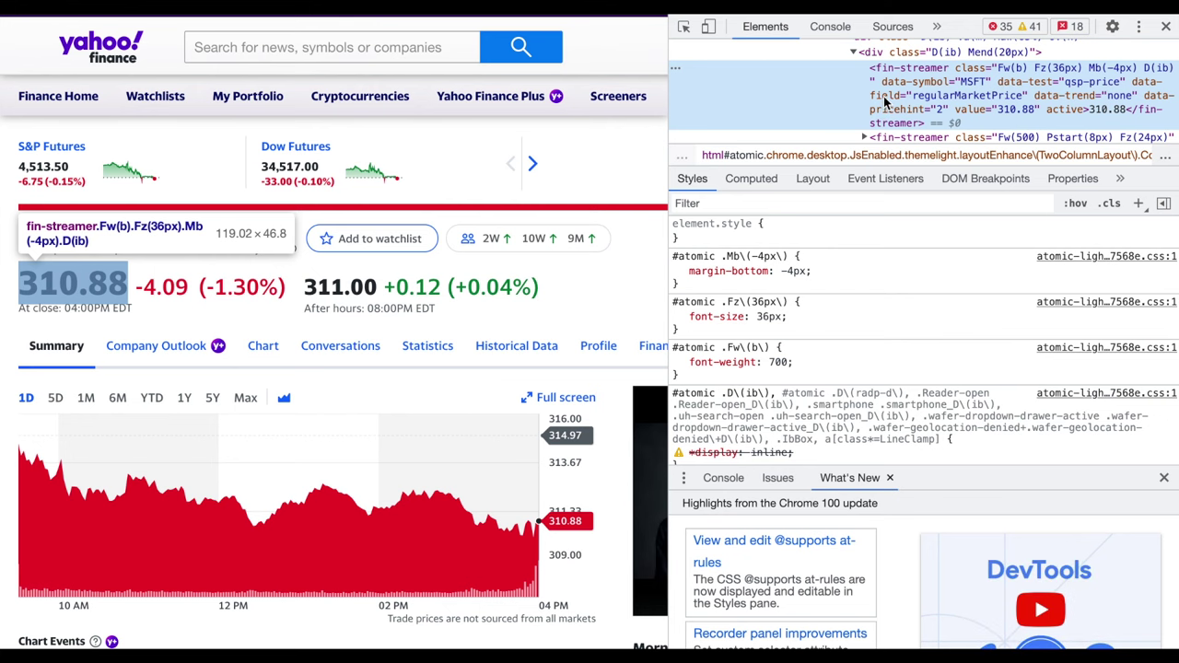
right_click(883, 97)
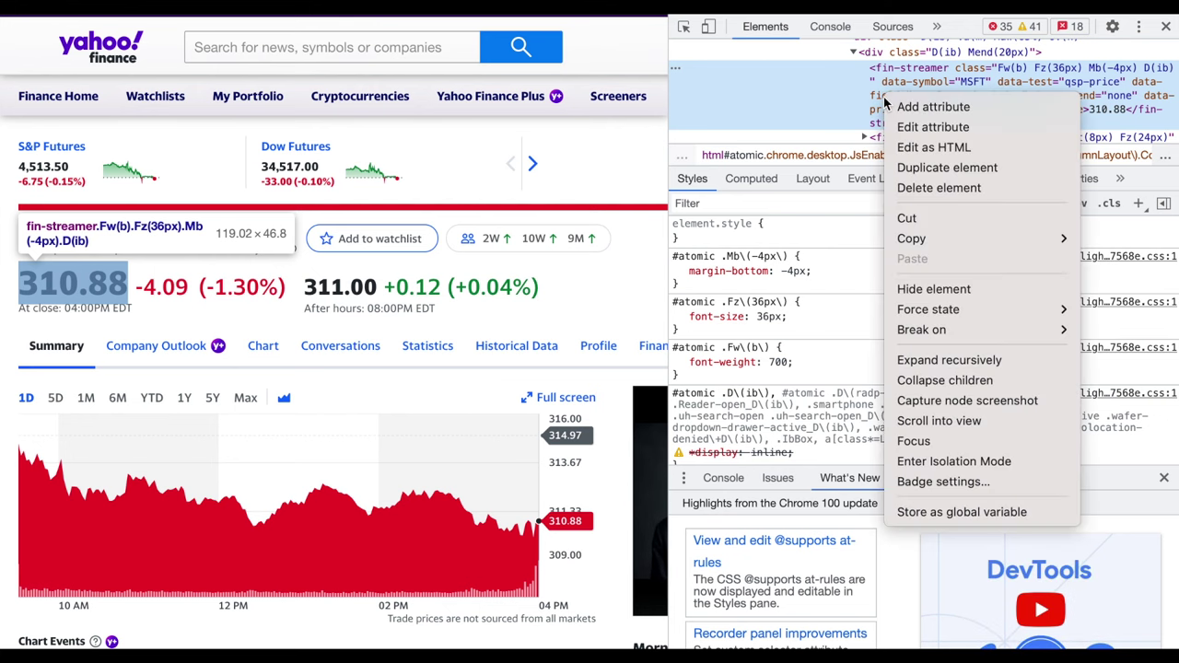
mouse_move(970, 233)
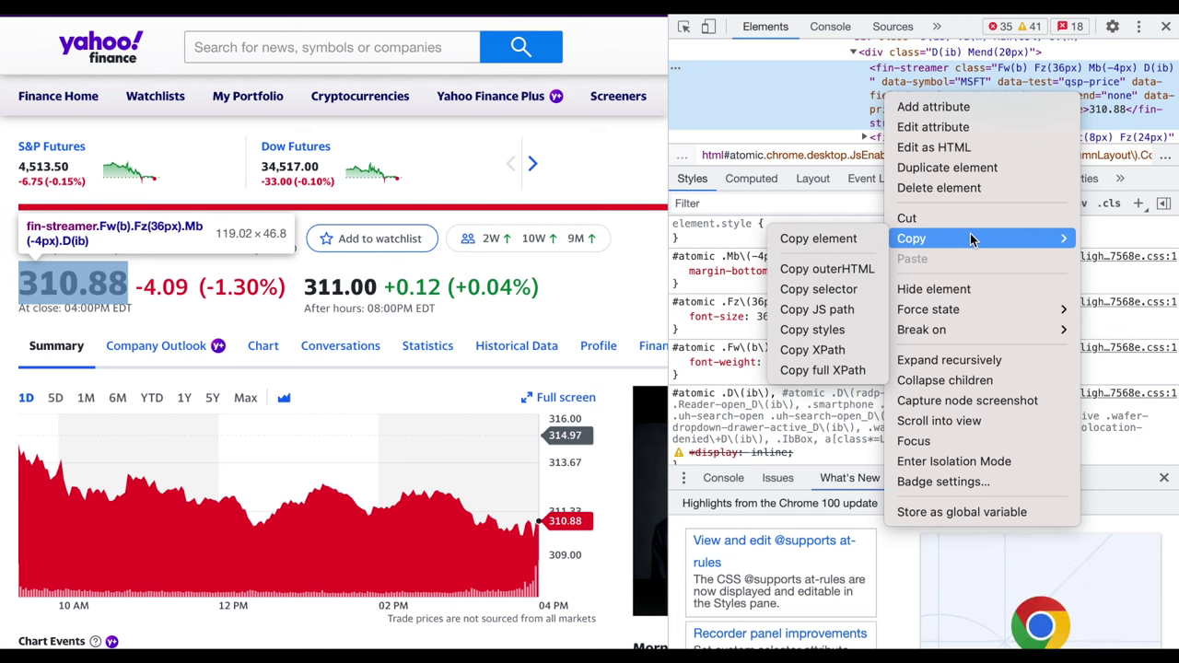
left_click(827, 370)
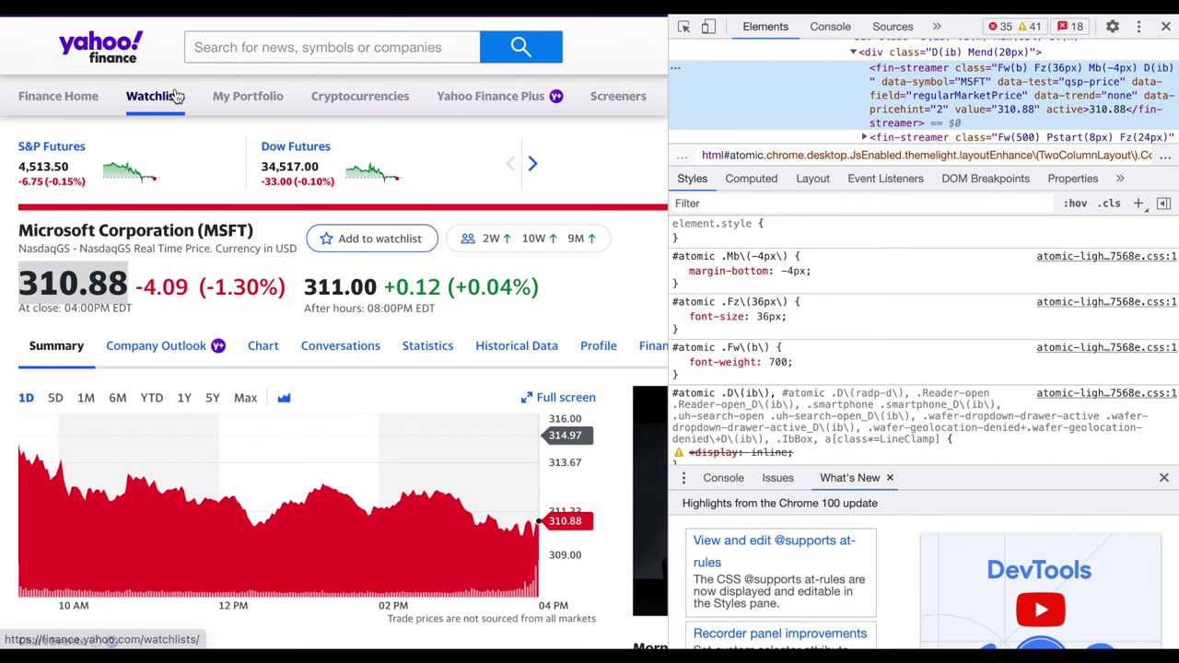
Step: Complete the IMPORTXML formula in the Finance Data sheet with the copied full XPath in quotes as its second argument
key("alt+Tab")
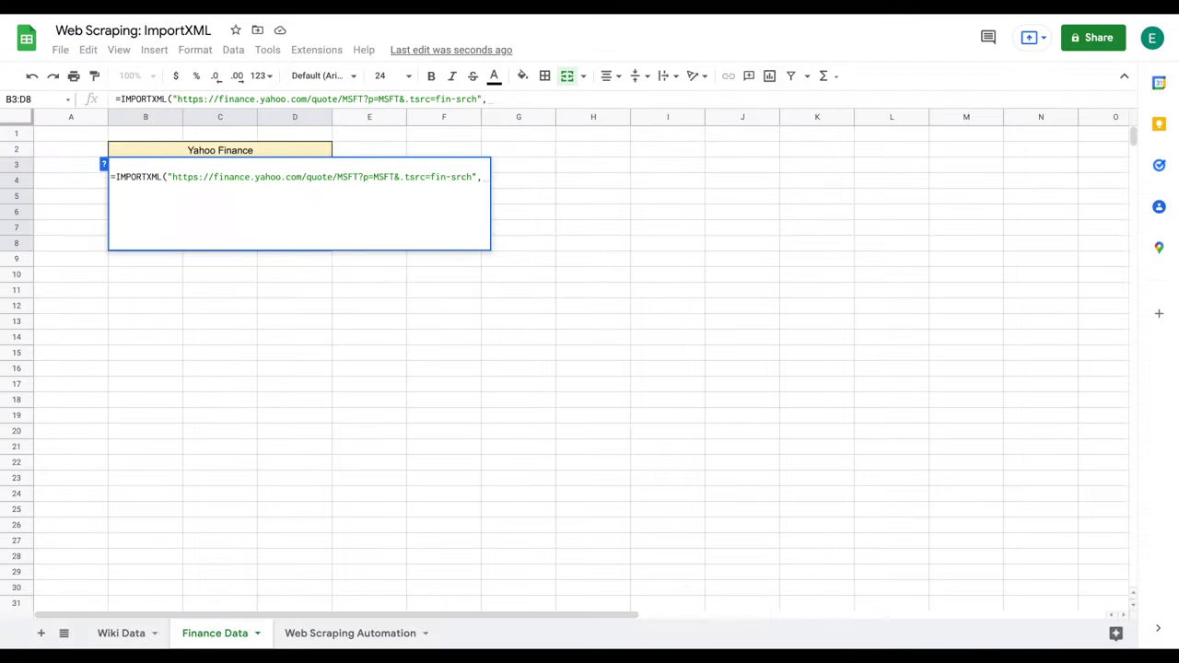
type("\"")
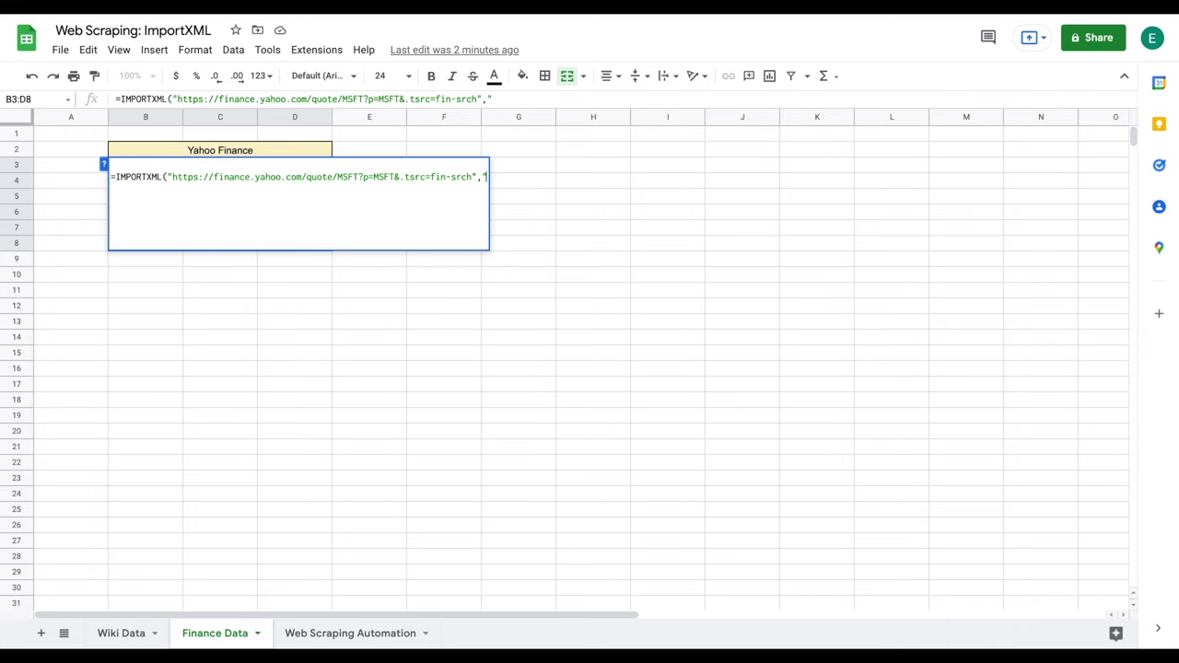
key("ctrl+v")
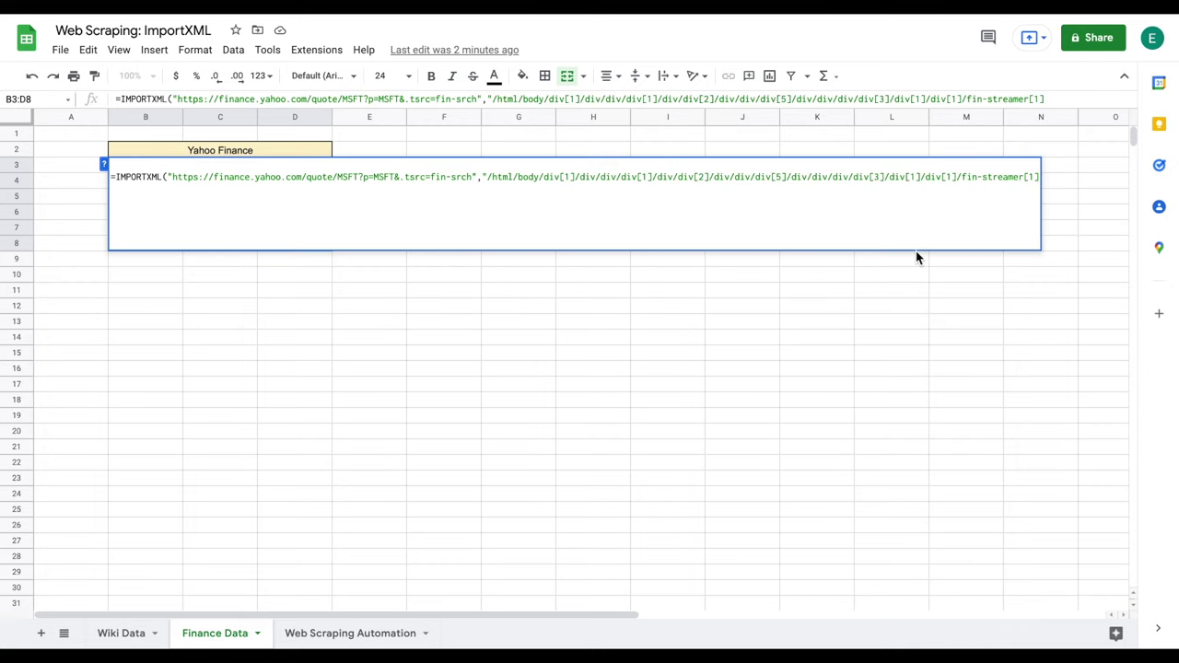
type("\")")
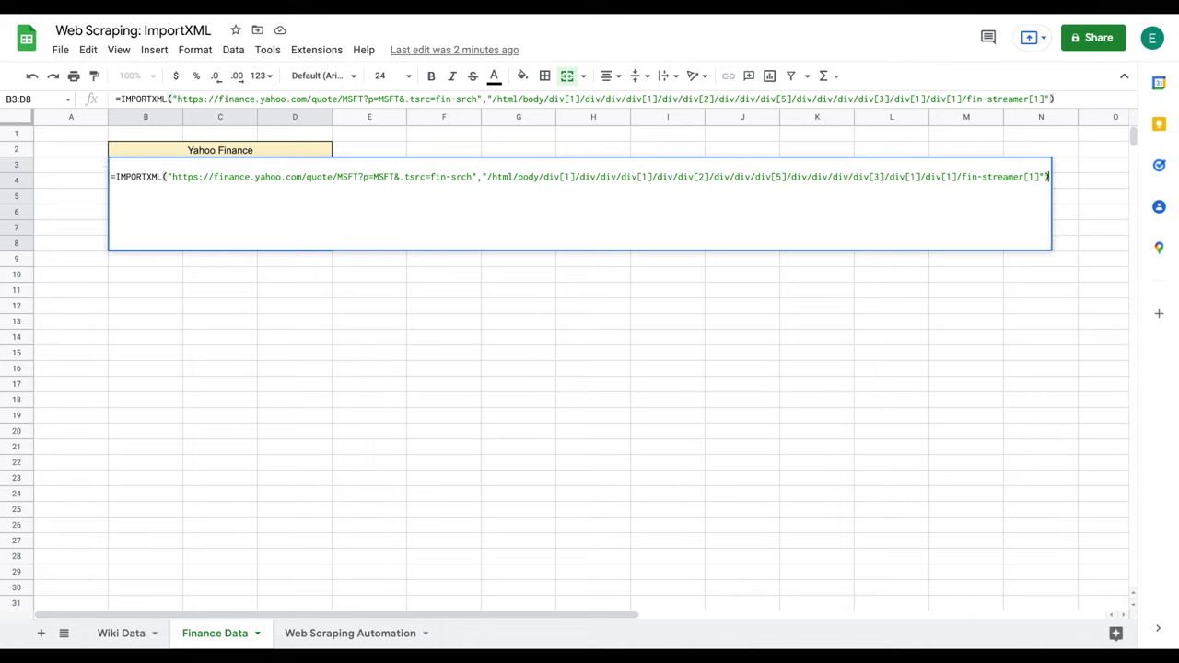
key("Return")
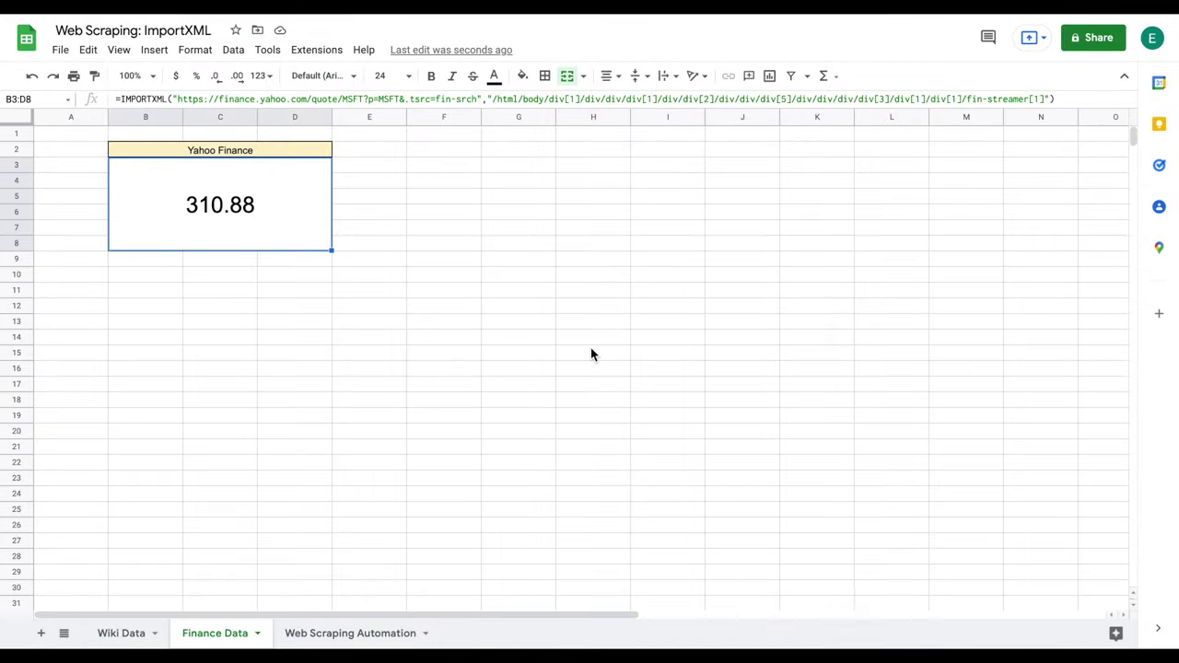
Step: Copy the whole IMPORTXML formula from Finance Data into the Web Scraping Automation sheet under Yahoo Finance (Automated)
left_click(1061, 98)
left_click(172, 98, "shift")
left_click_drag(114, 99, 1098, 103)
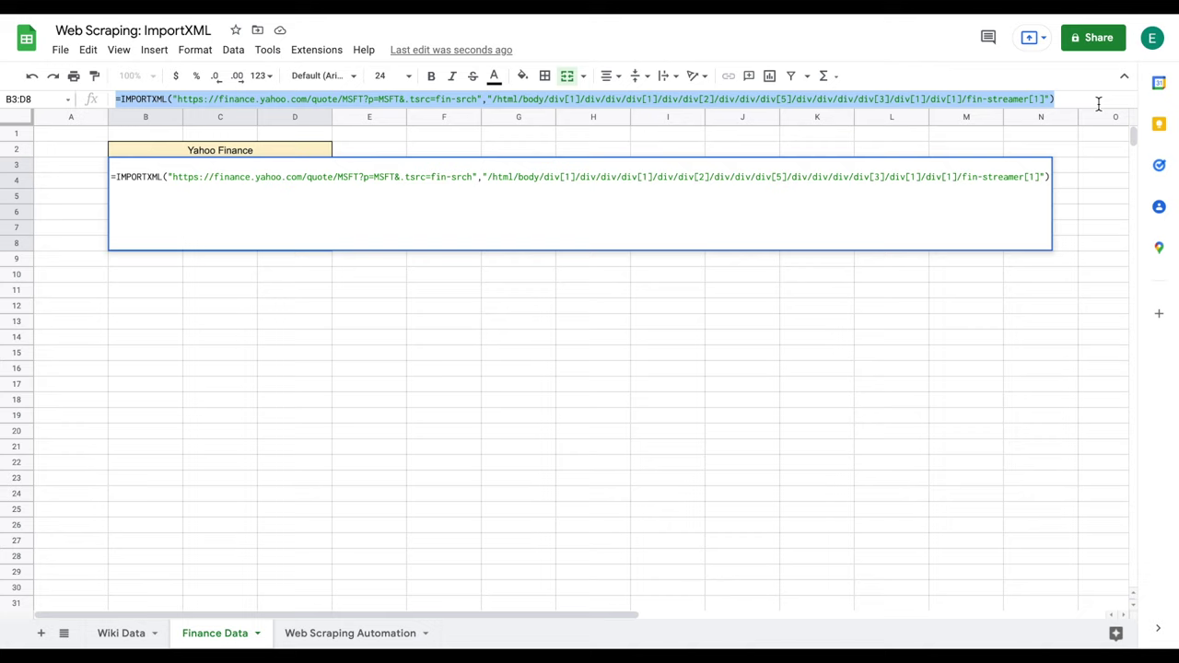
left_click(360, 643)
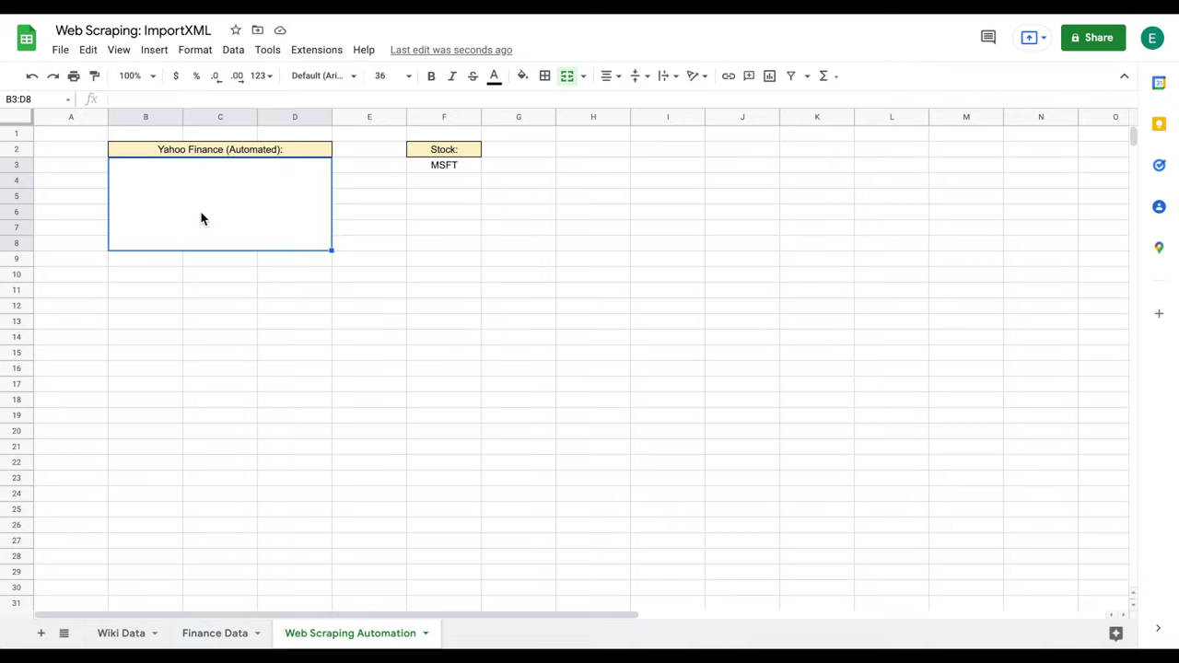
key("ctrl+v")
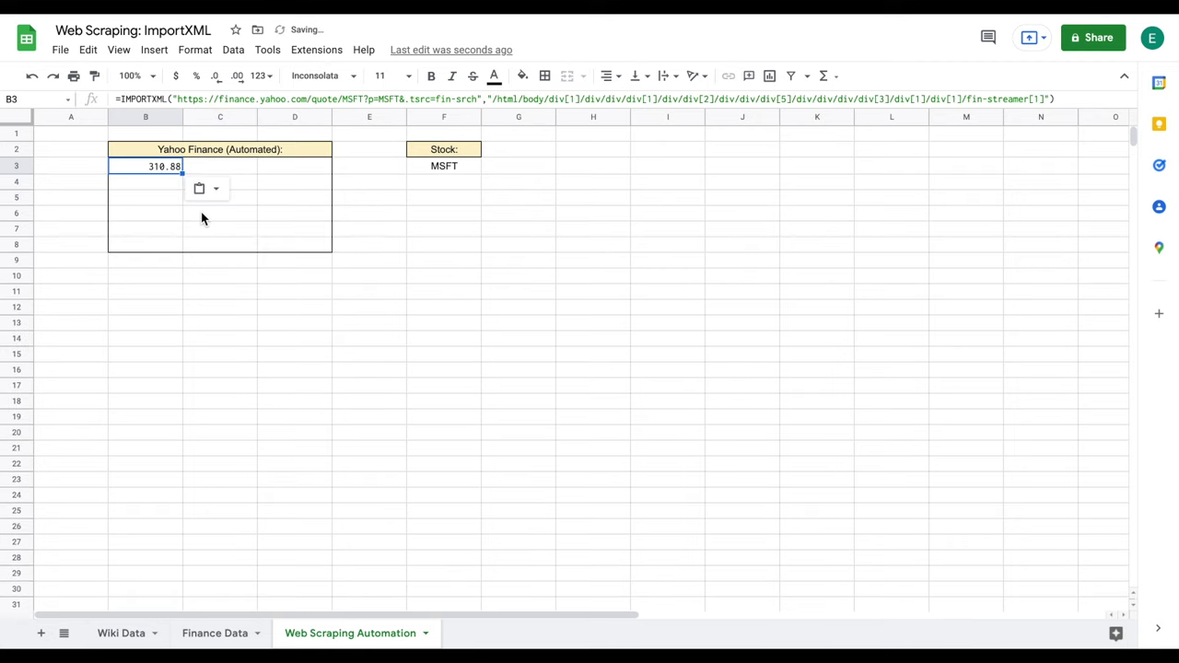
Step: Merge cells B3:D8 again and set the font size of the pasted price to 24
left_click_drag(158, 166, 306, 254)
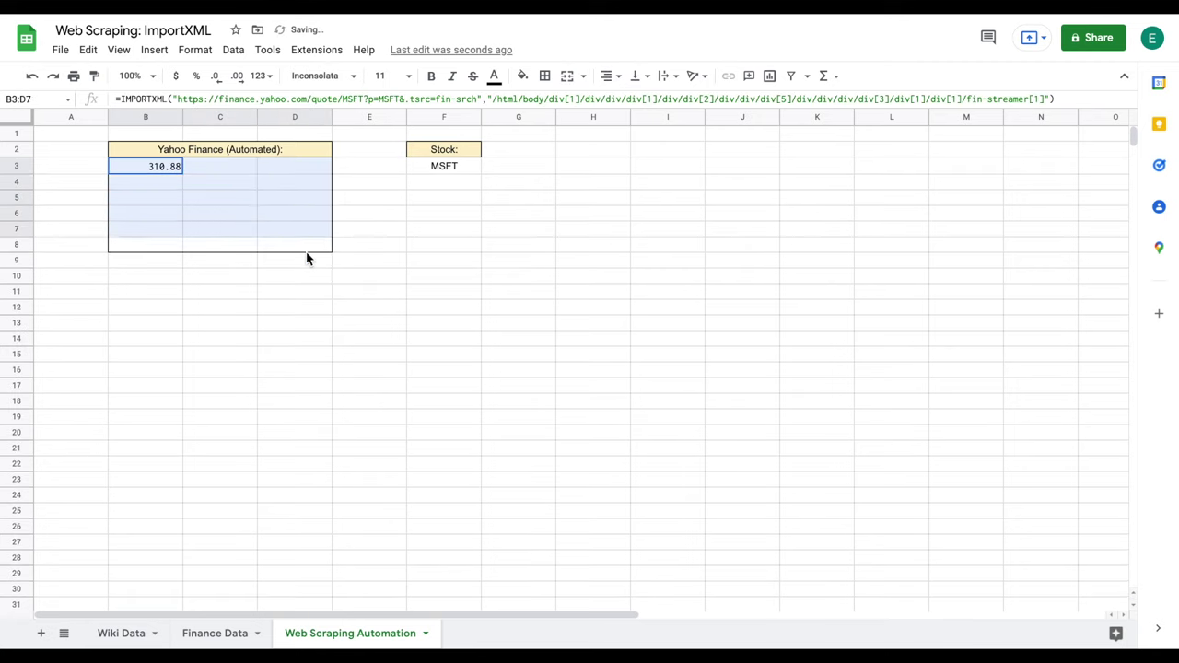
left_click(566, 76)
left_click(414, 78)
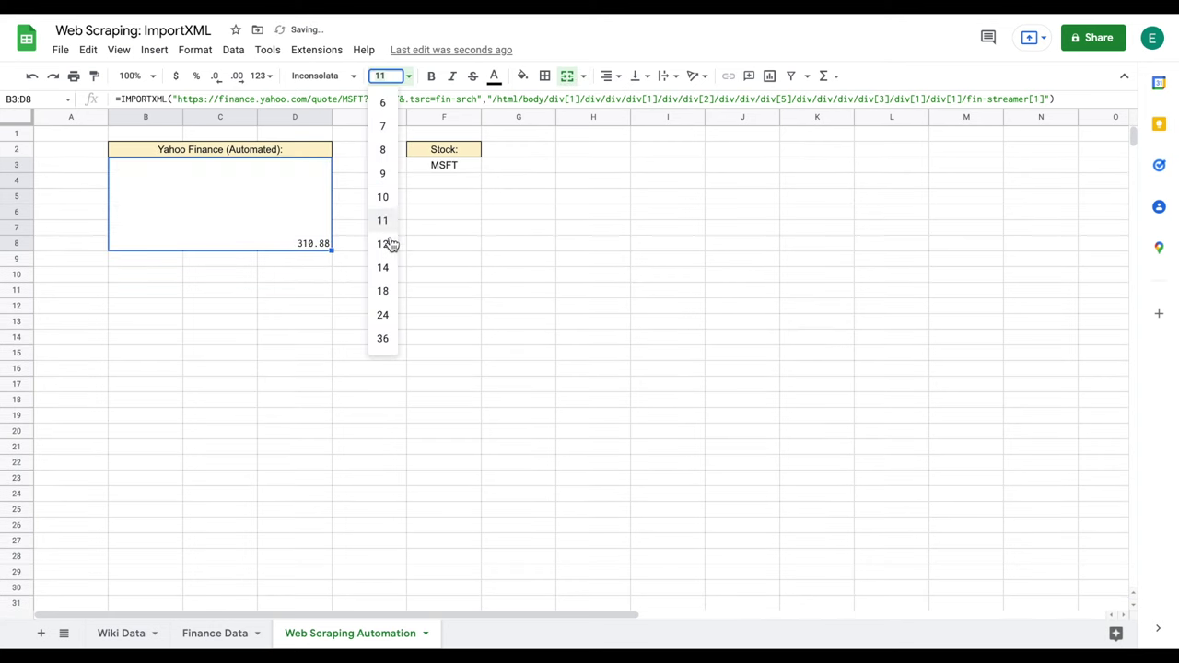
left_click(381, 328)
Step: Center the price horizontally in the merged cell B3:D8
left_click(463, 168)
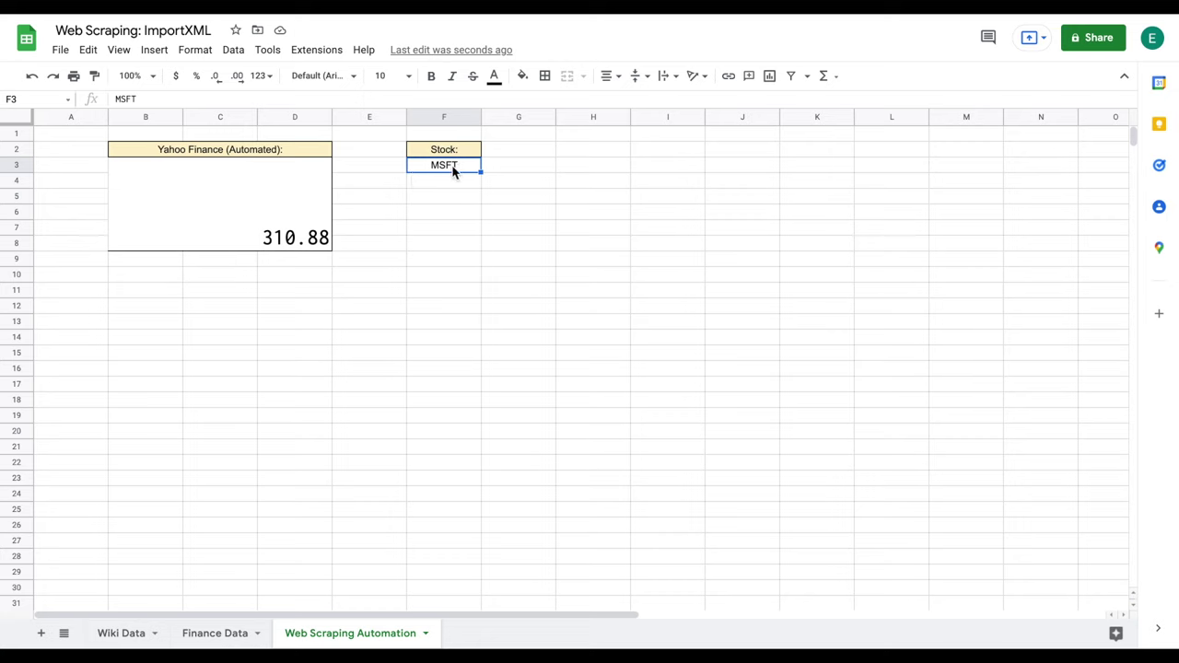
left_click(274, 210)
left_click(609, 79)
left_click(632, 110)
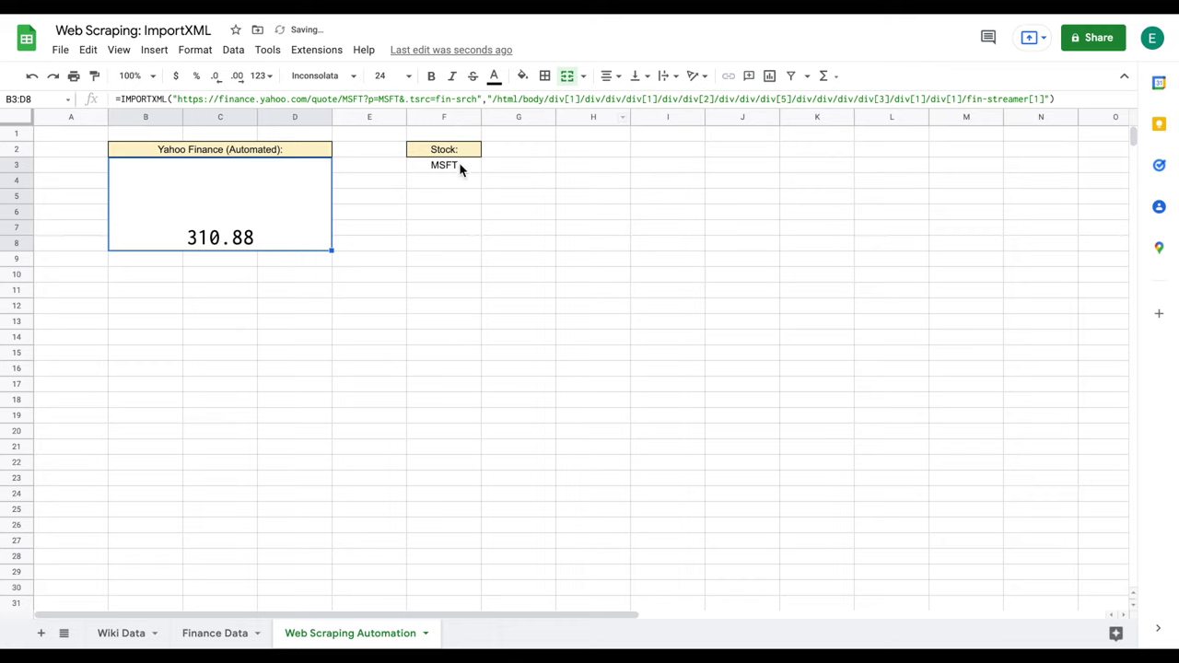
Step: Set the stock ticker in cell F3 to AAPL
left_click(459, 167)
type("AAPL")
key("Return")
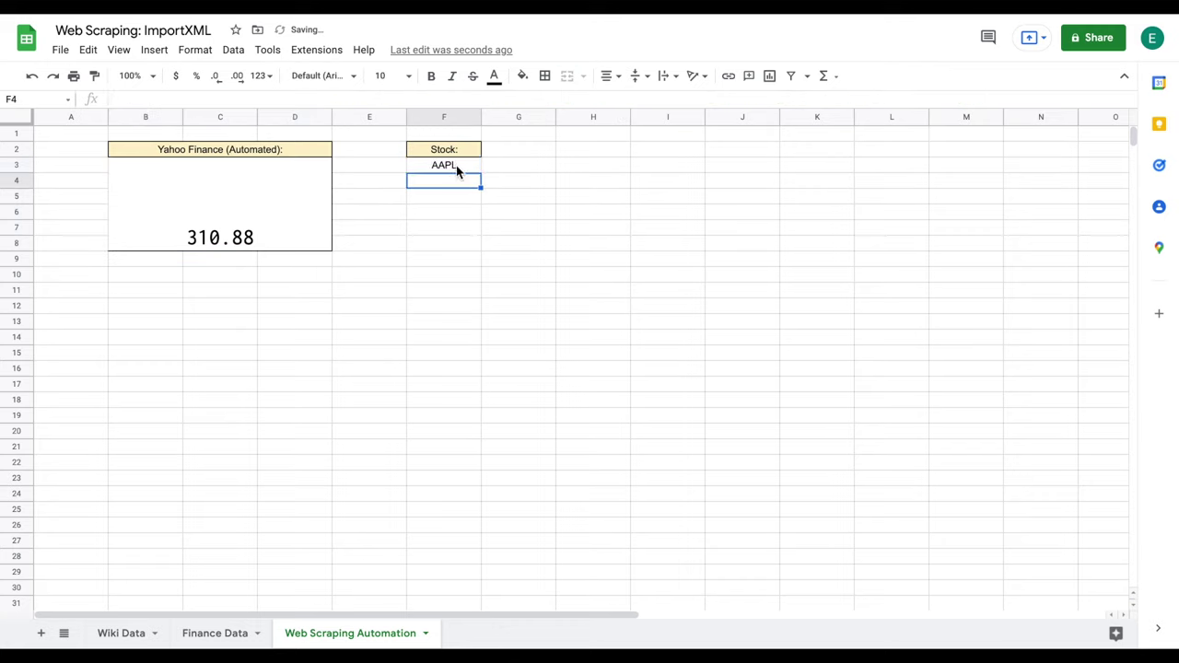
left_click(215, 215)
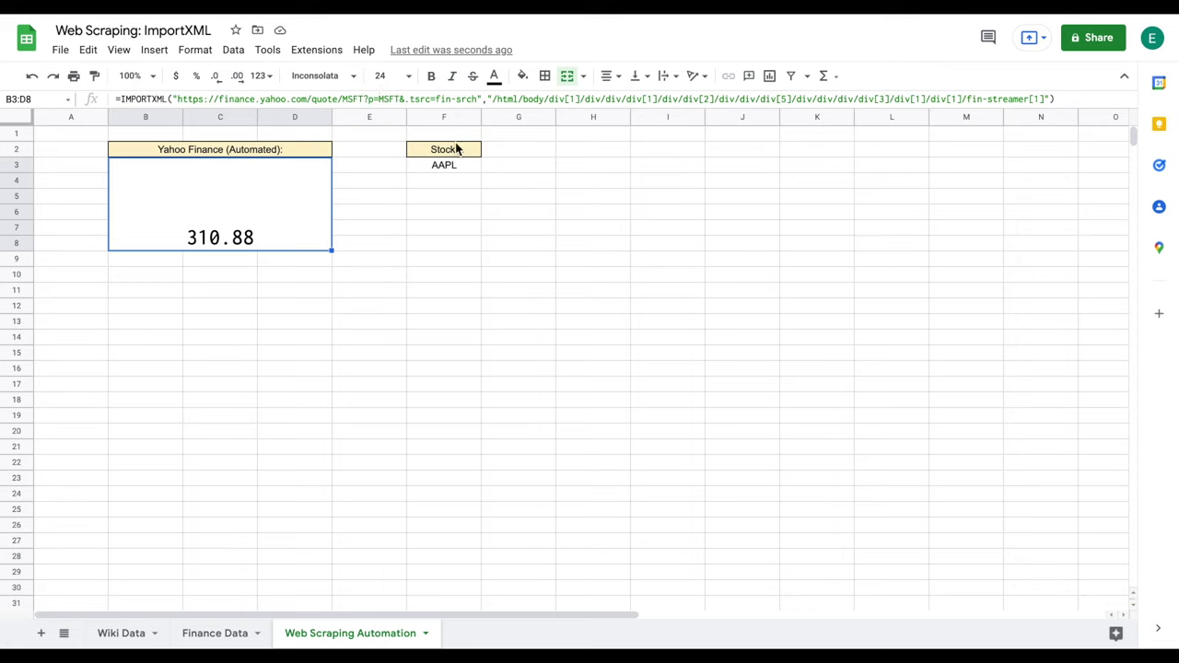
left_click(479, 99)
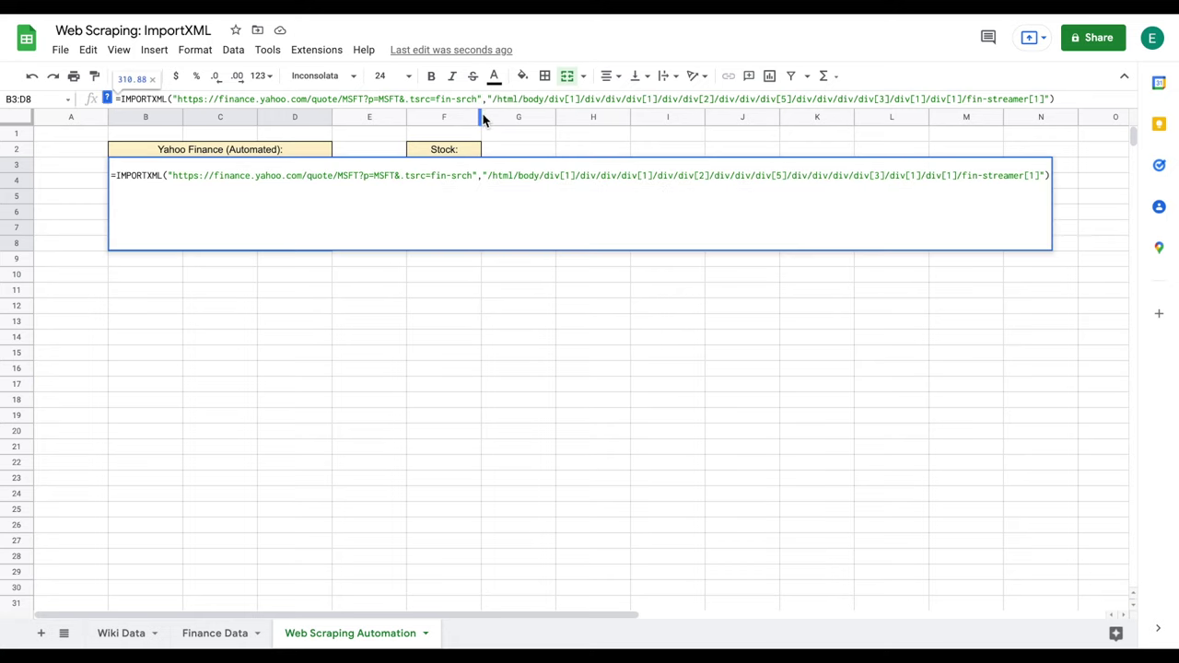
key("BackSpace")
key("BackSpace")
key("BackSpace")
key("BackSpace")
key("BackSpace")
key("BackSpace")
key("BackSpace")
key("BackSpace")
key("BackSpace")
key("BackSpace")
key("BackSpace")
key("BackSpace")
key("BackSpace")
key("BackSpace")
key("BackSpace")
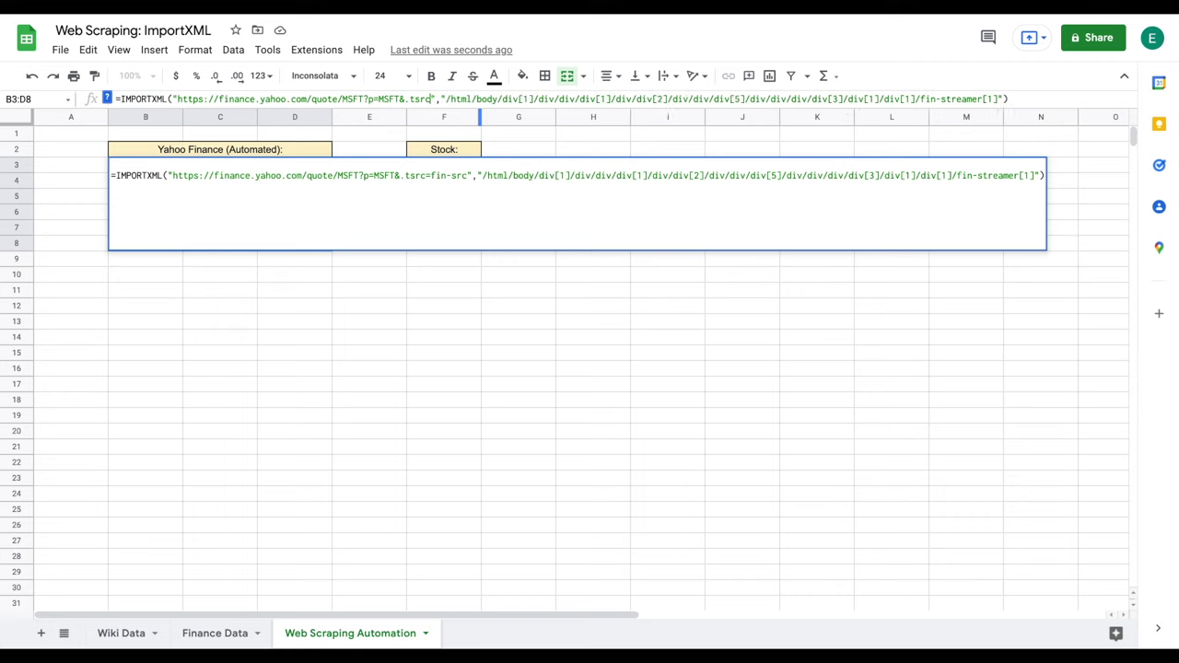
key("BackSpace")
key("BackSpace")
key("BackSpace")
key("BackSpace")
key("BackSpace")
key("BackSpace")
key("BackSpace")
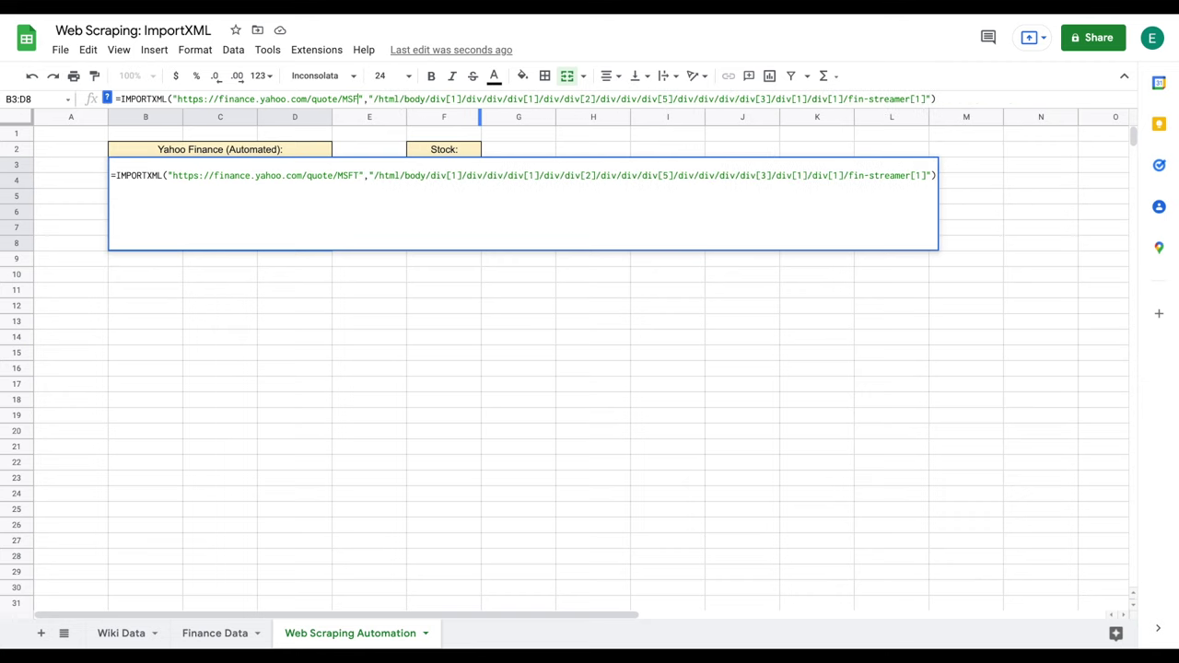
key("BackSpace")
key("BackSpace")
key("BackSpace")
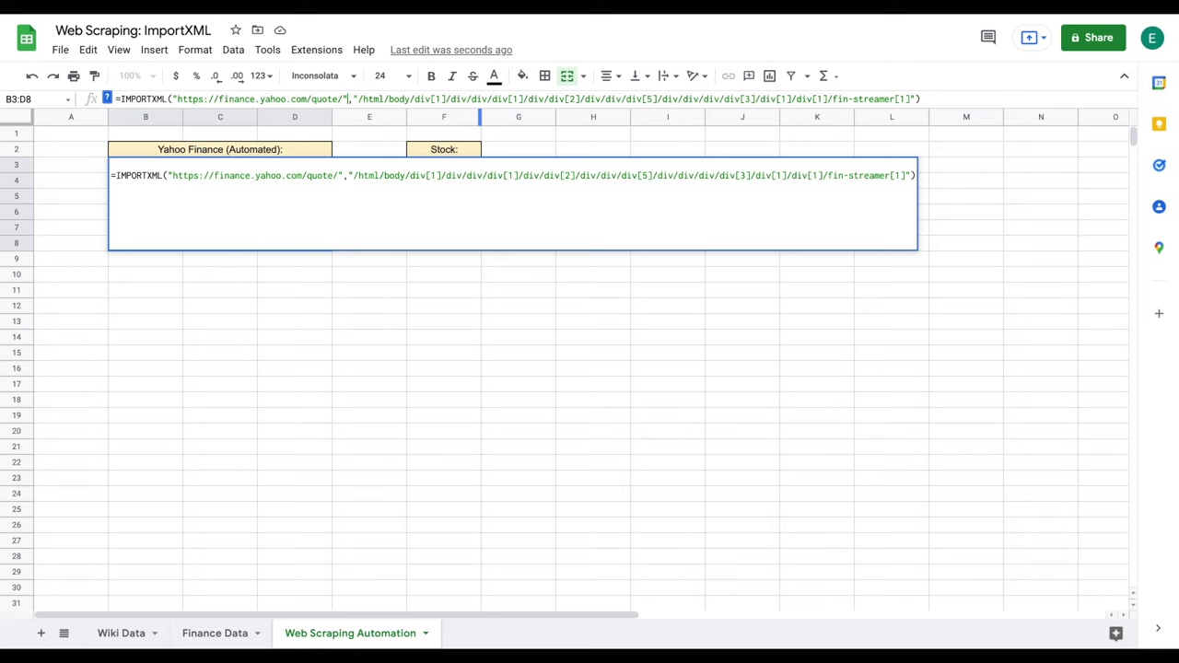
Step: Append &F3 to the formula's URL argument so it uses the ticker from the Stock cell, and commit the formula
type("&")
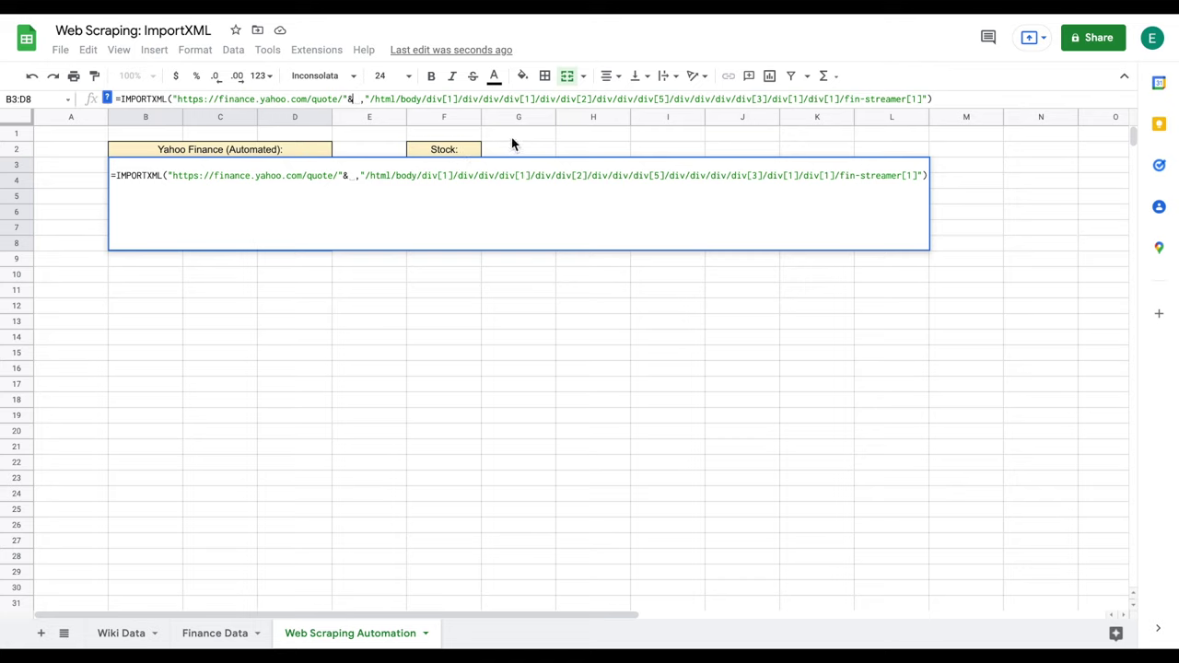
type("F3")
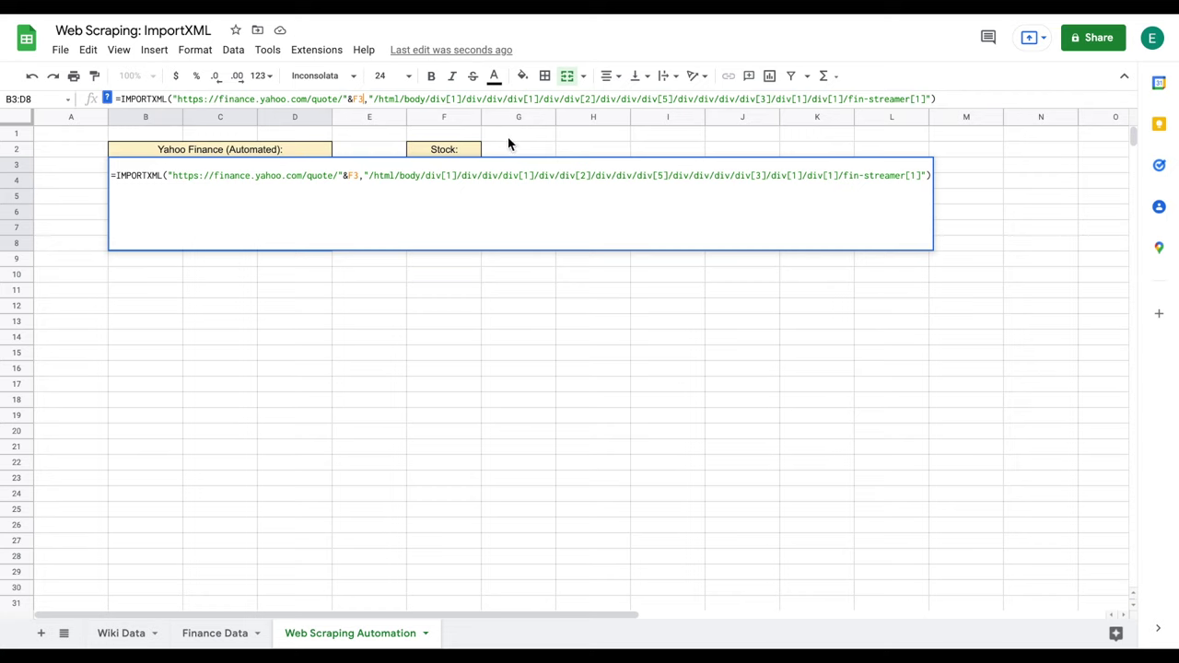
key("Return")
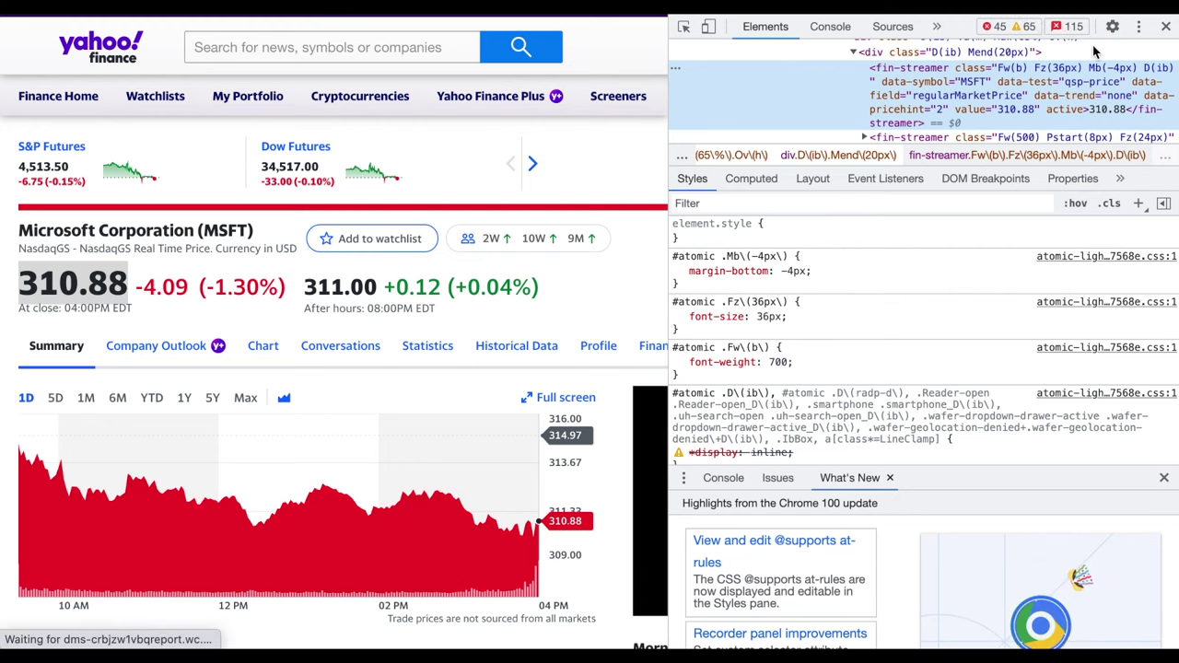
Step: On Yahoo Finance, close the developer tools and look up the AAPL quote to compare its price
left_click(1165, 27)
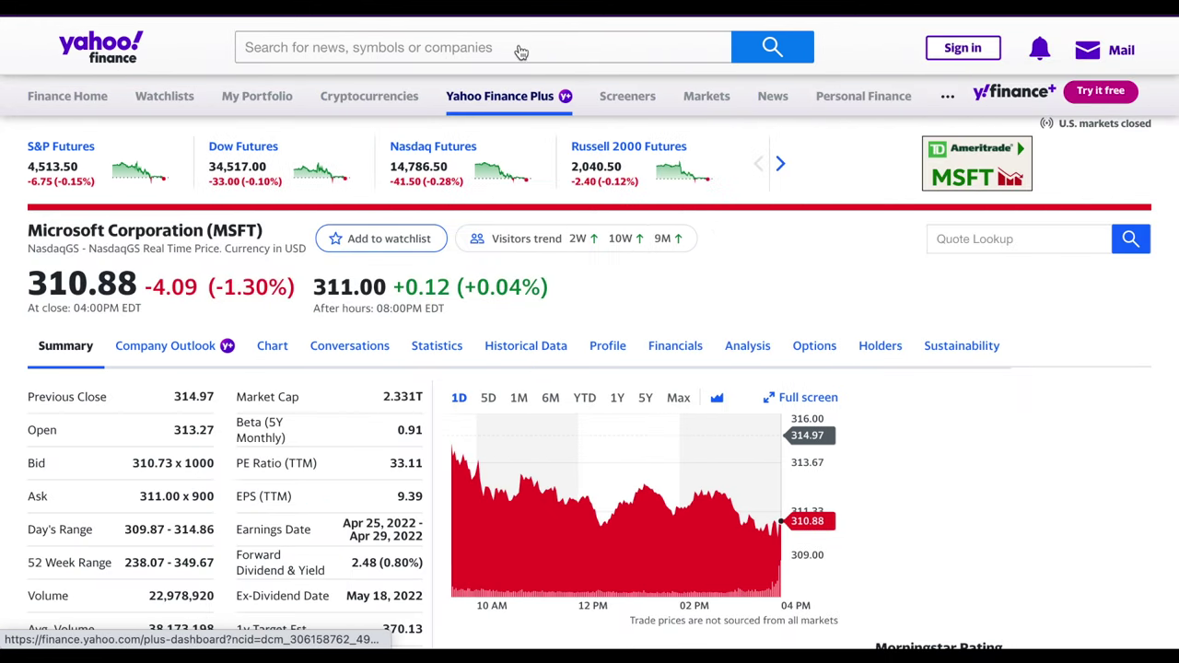
left_click(519, 47)
type("aapl")
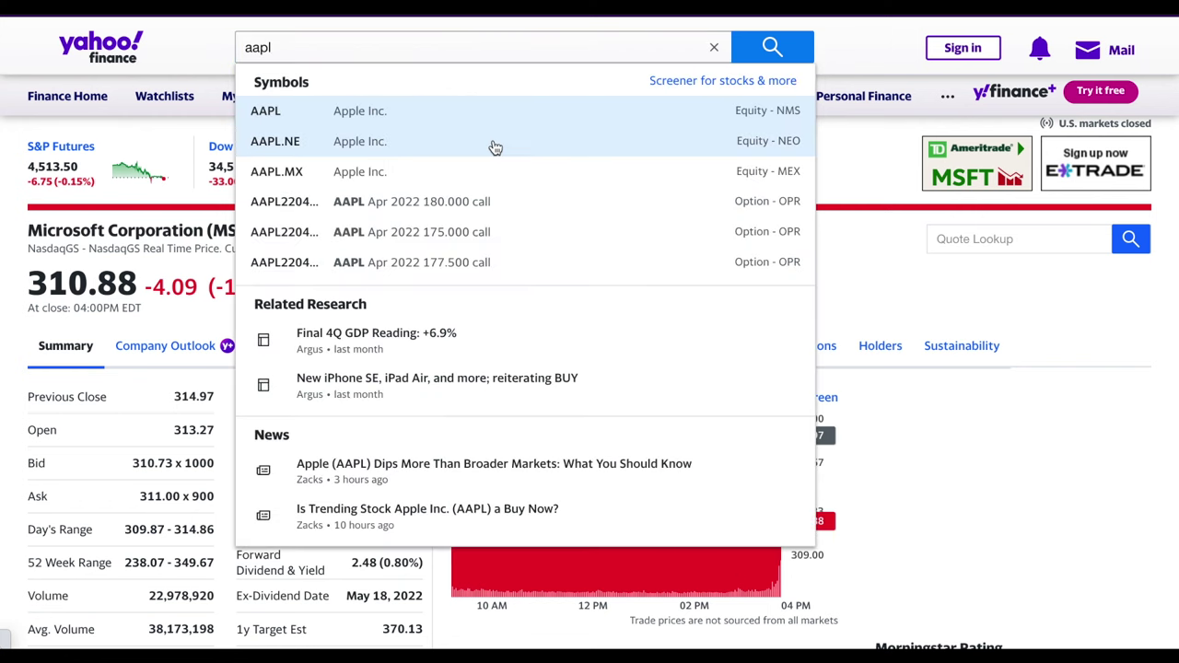
key("Return")
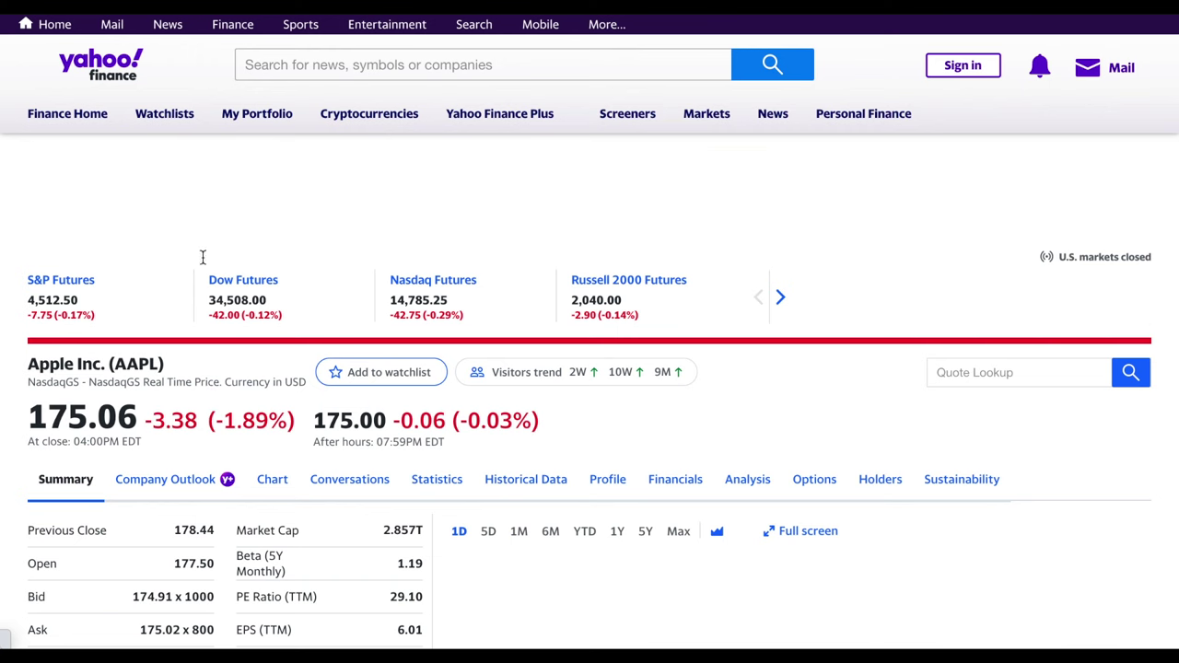
Step: Back in the Web Scraping Automation sheet, set the ticker in F3 to TSLA and check the automated price cell
left_click(256, 115)
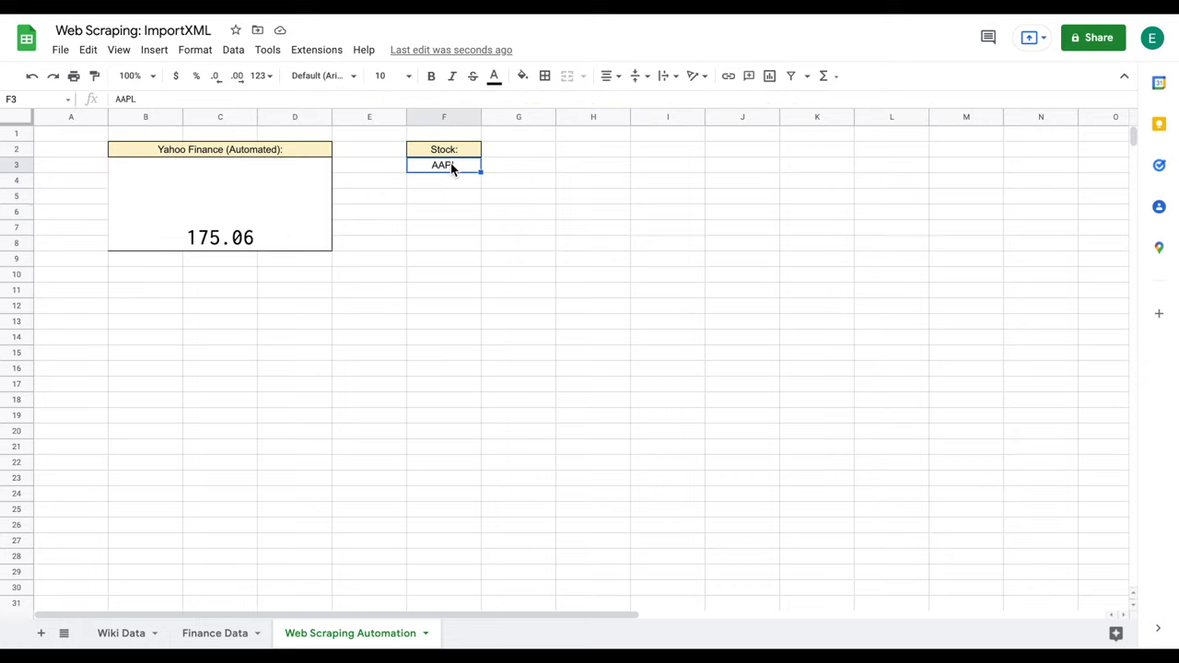
type("TSLA")
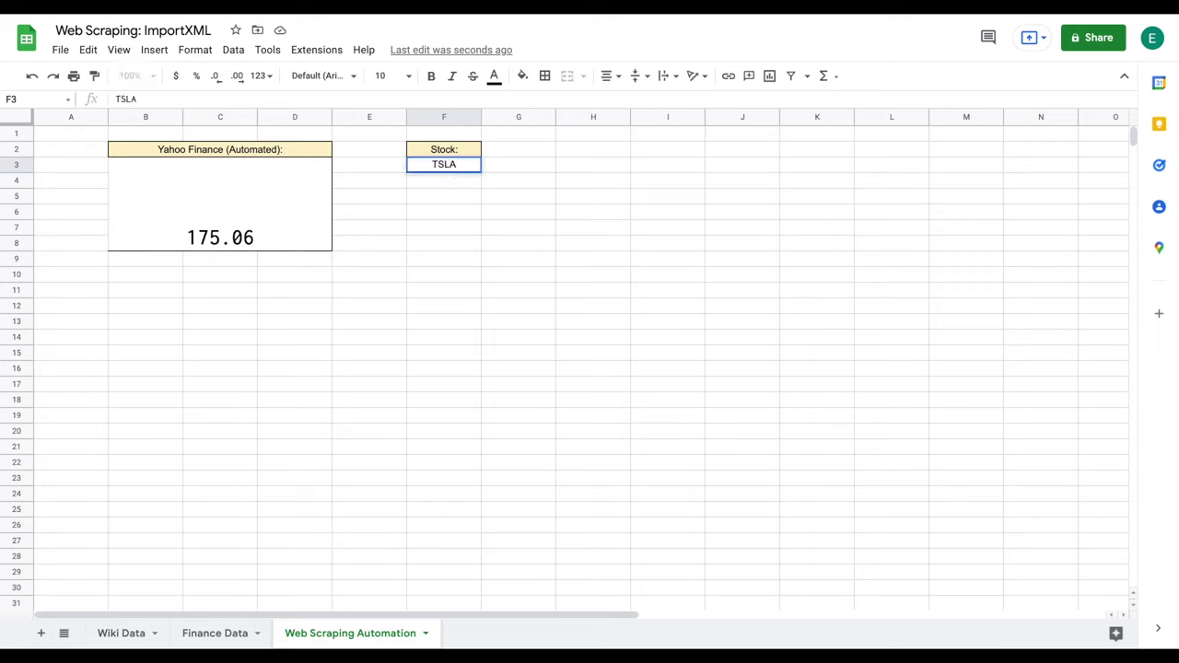
key("Return")
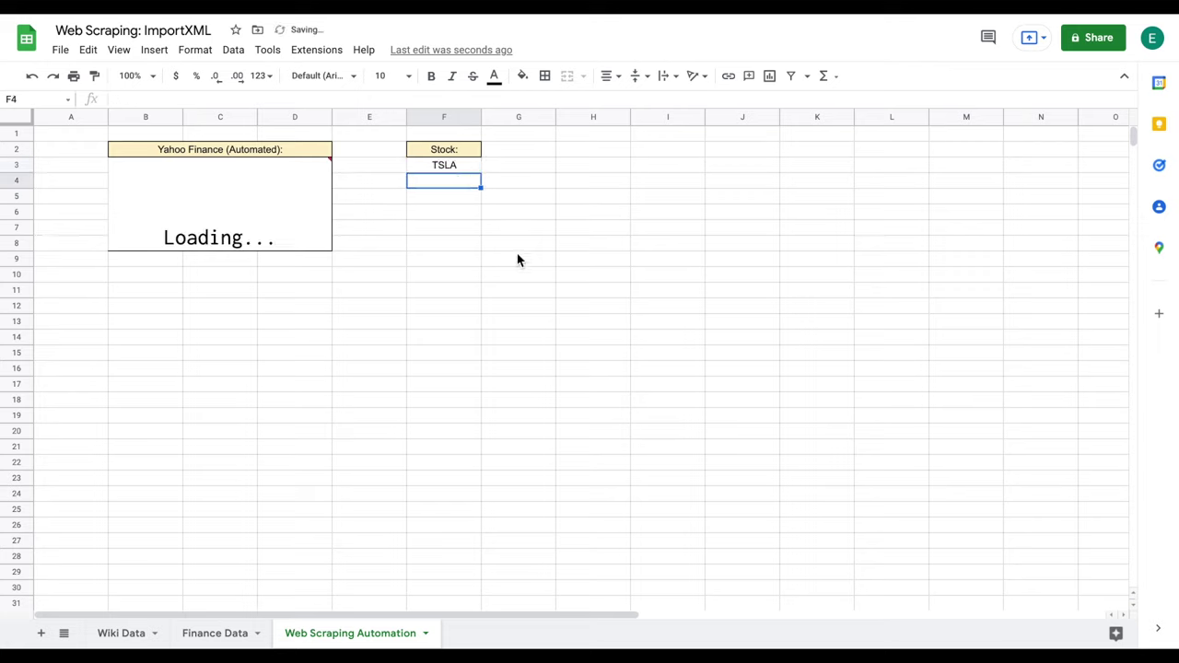
left_click(278, 229)
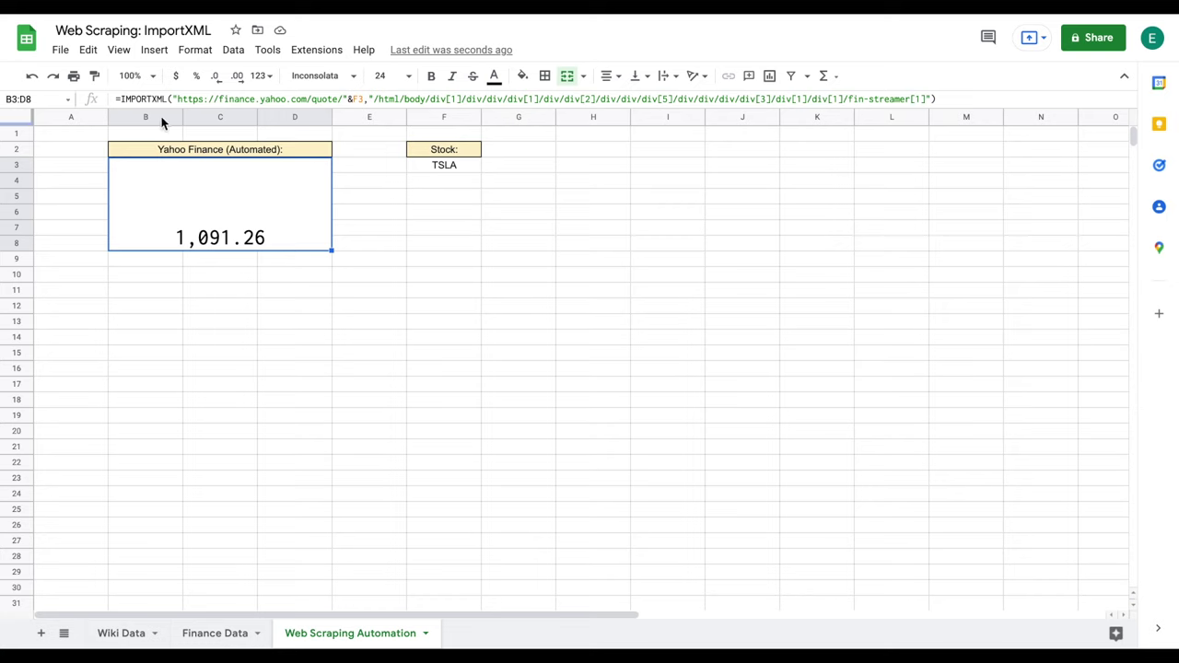
left_click(456, 165)
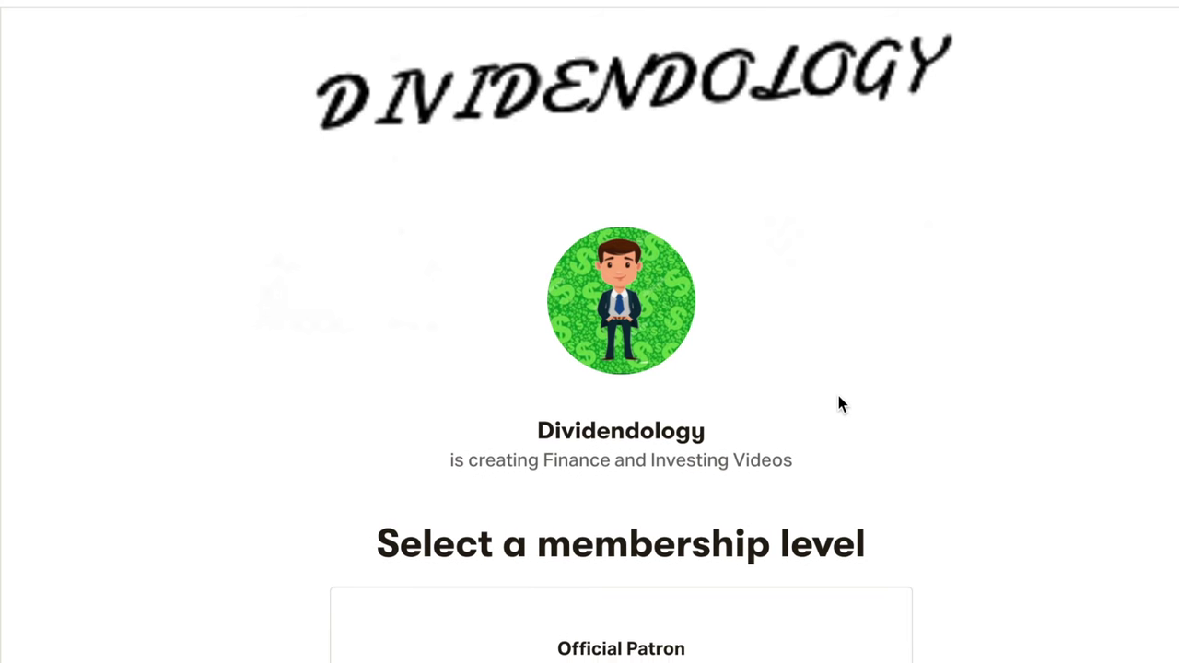
scroll(839, 401, "down", 4)
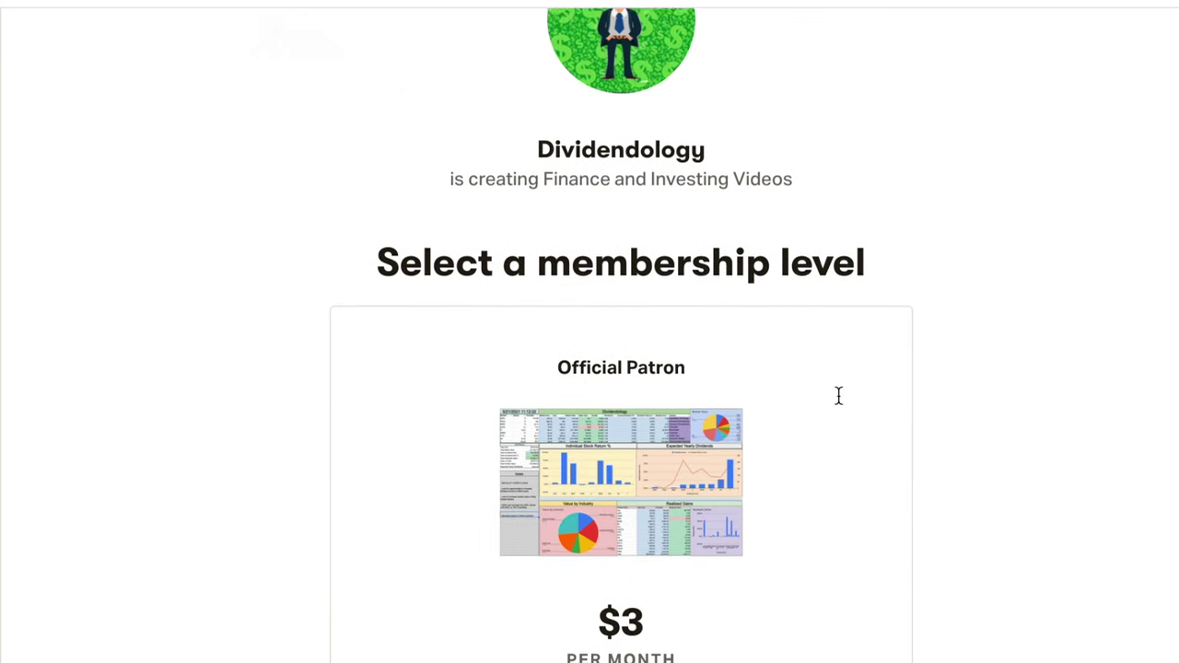
scroll(838, 401, "down", 2)
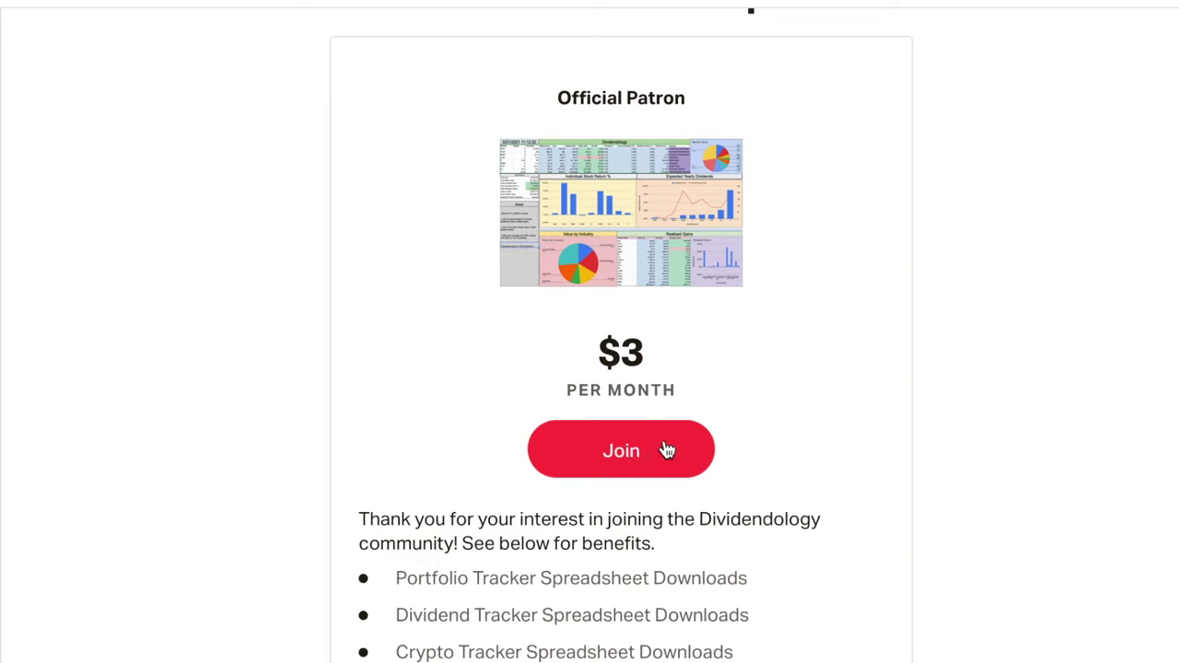